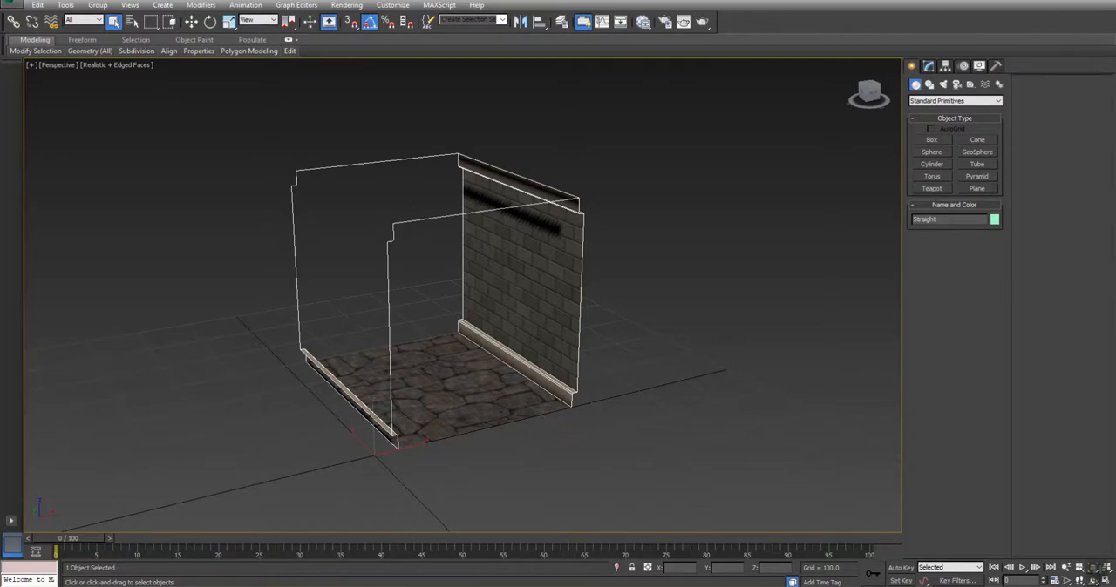
Open Post_01 from the desktop's Post folder as the source file for merging objects into the scene
click(13, 4)
mouse_move(78, 155)
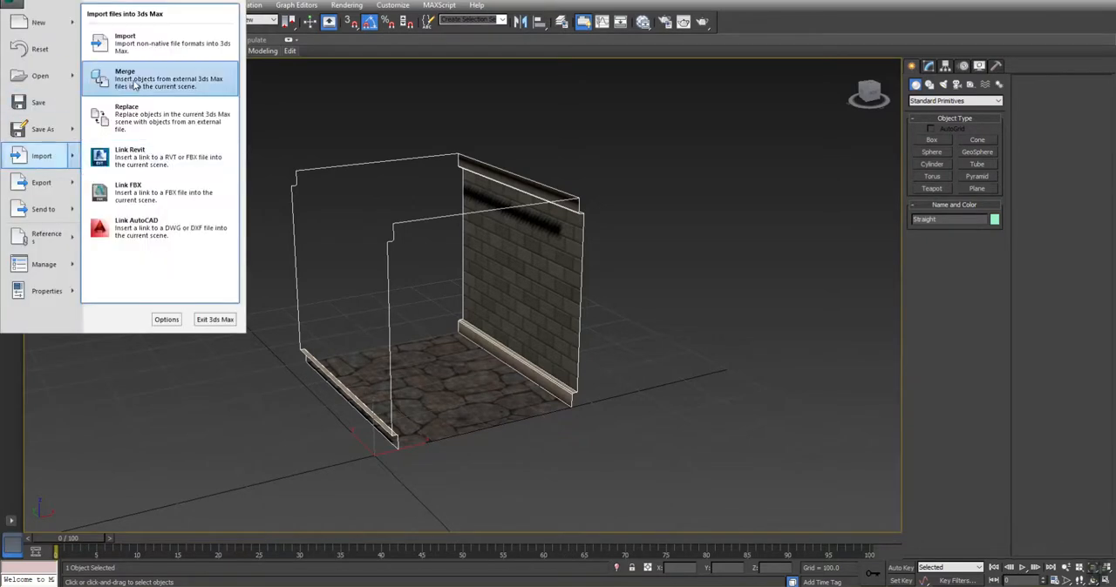
click(128, 73)
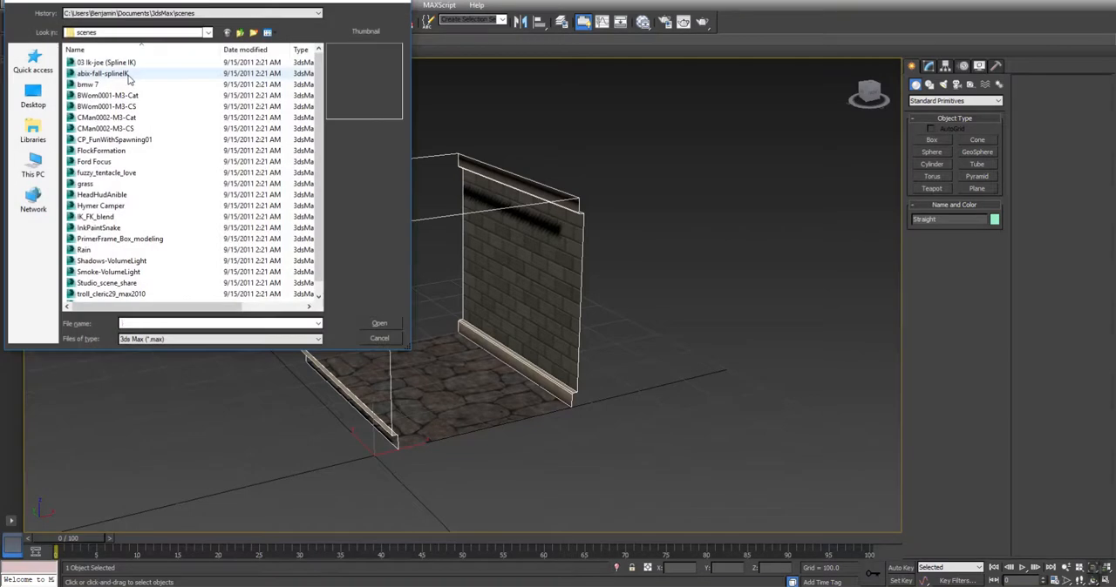
click(41, 103)
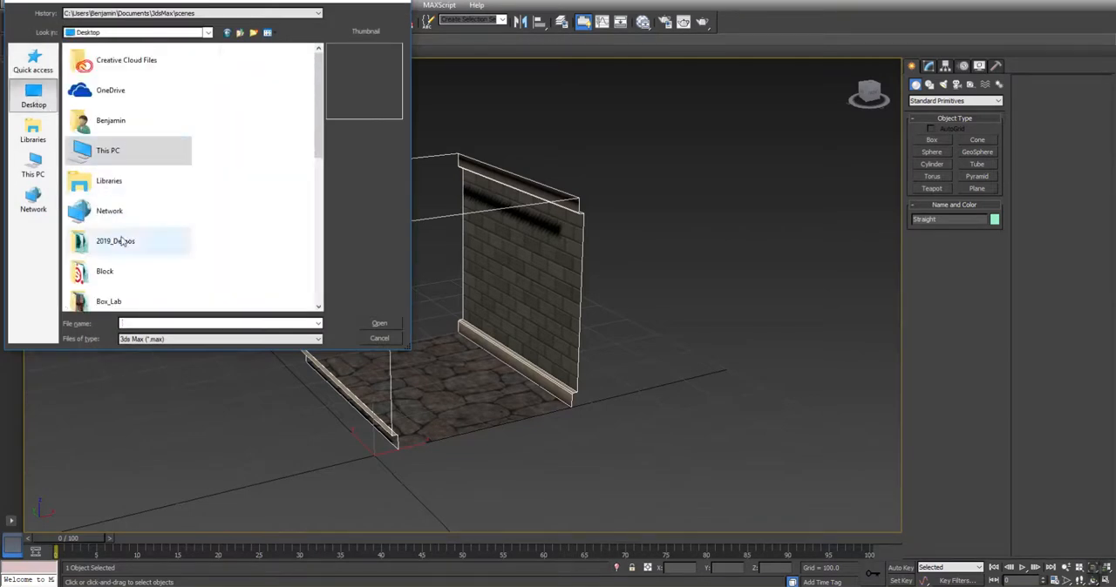
scroll(96, 253, down, 4)
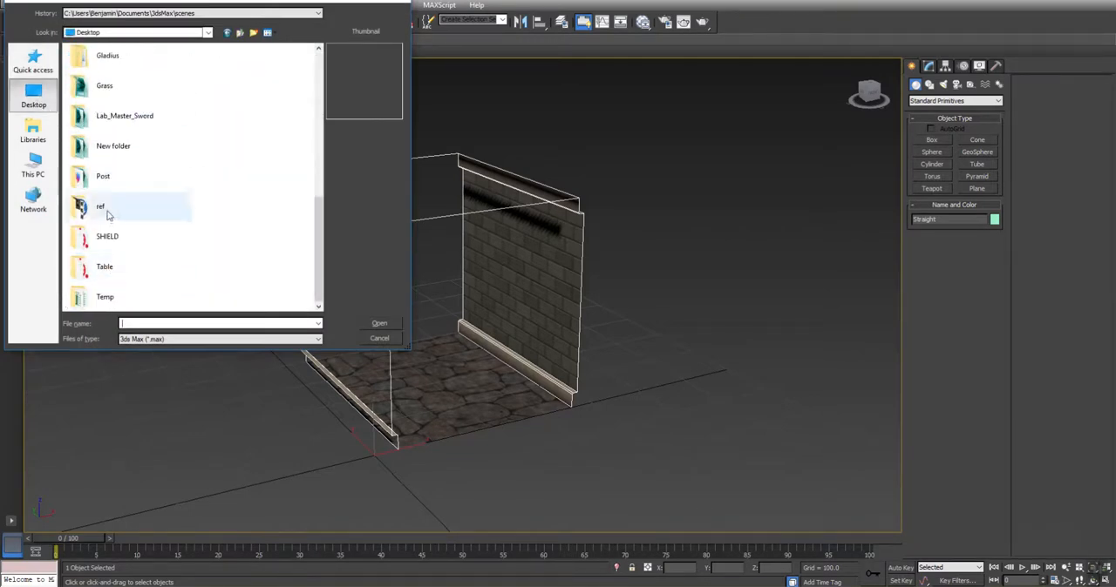
double_click(106, 178)
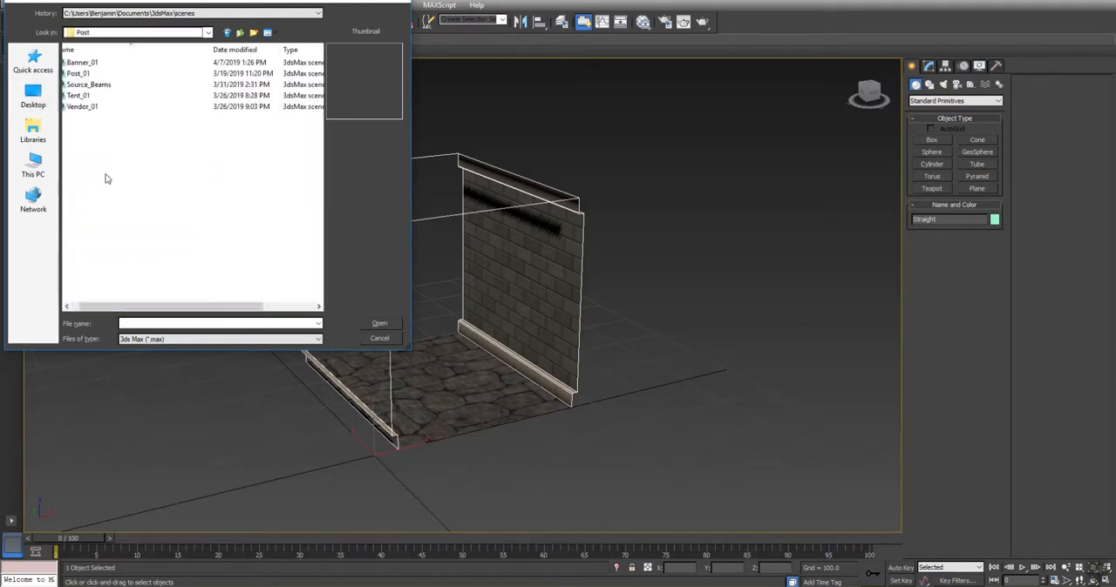
click(78, 74)
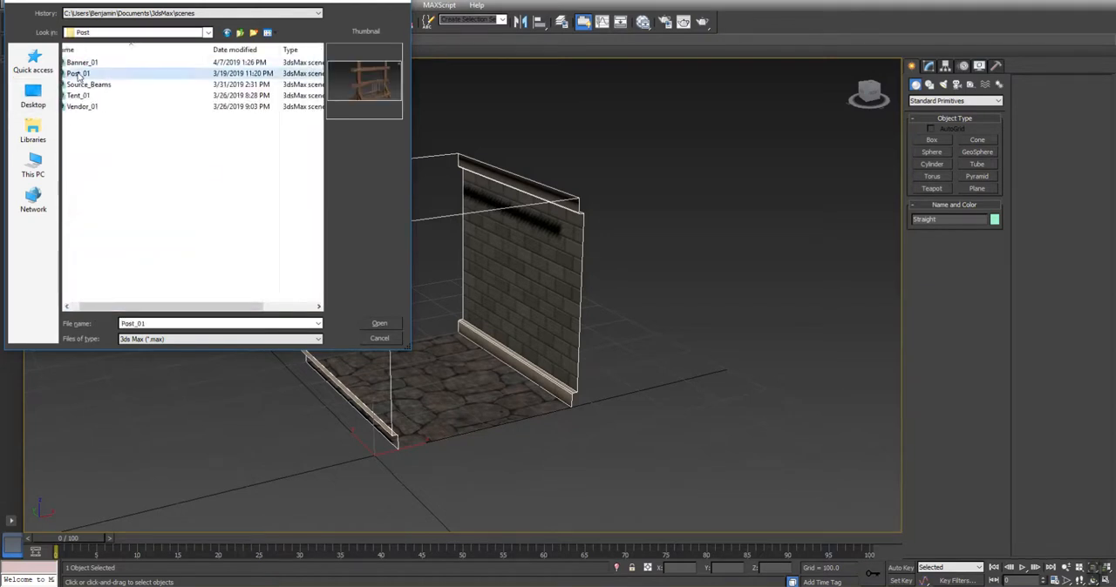
click(378, 323)
Merge the W_Beam, W_Branch and W_Plank objects from Post_01 into the scene
drag(555, 172, 743, 148)
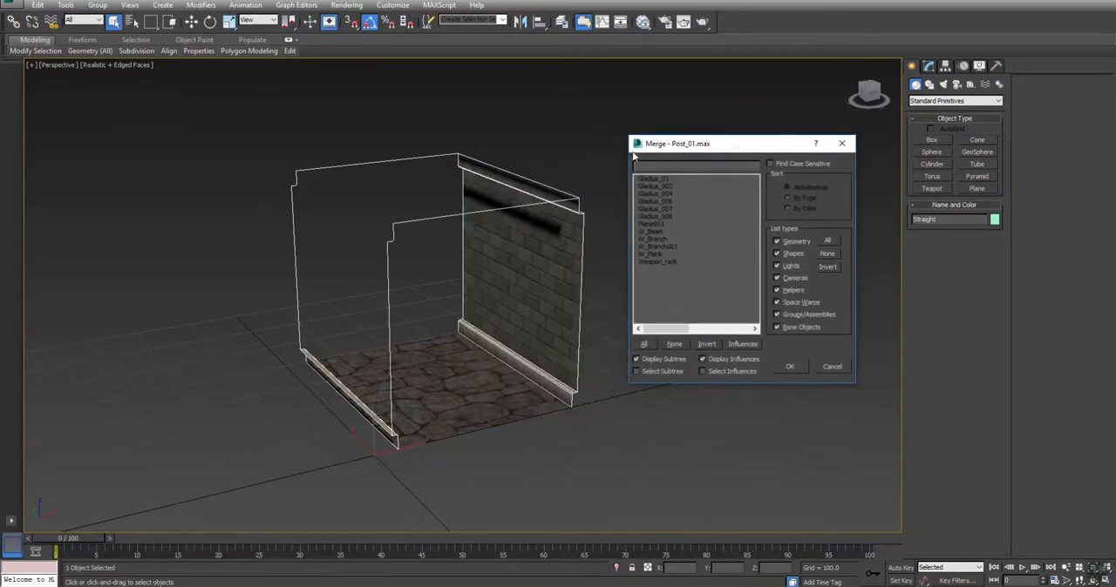
click(659, 230)
ctrl+click(656, 240)
ctrl+click(650, 254)
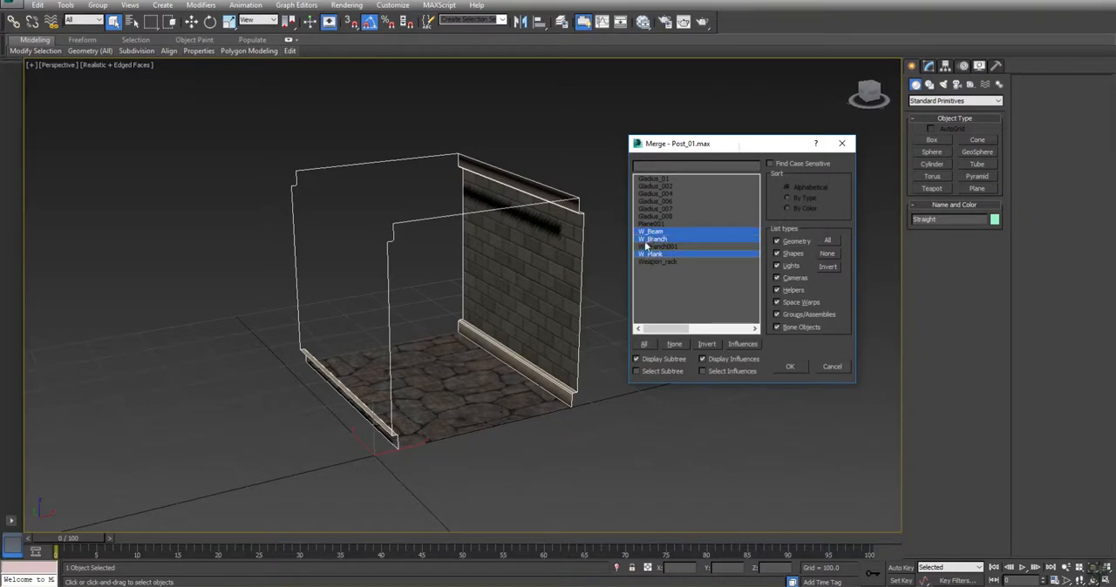
click(788, 367)
Unhide the merged W_Beam, W_Branch and W_Plank objects by name
middle_drag(220, 326, 403, 286)
scroll(403, 286, down, 3)
right_click(402, 286)
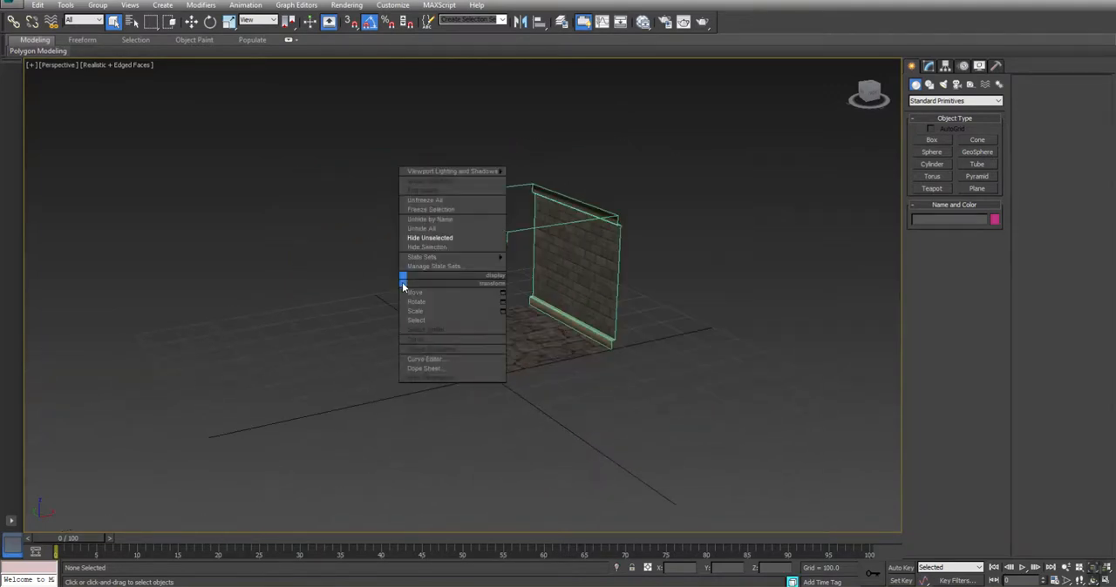
click(431, 220)
click(662, 298)
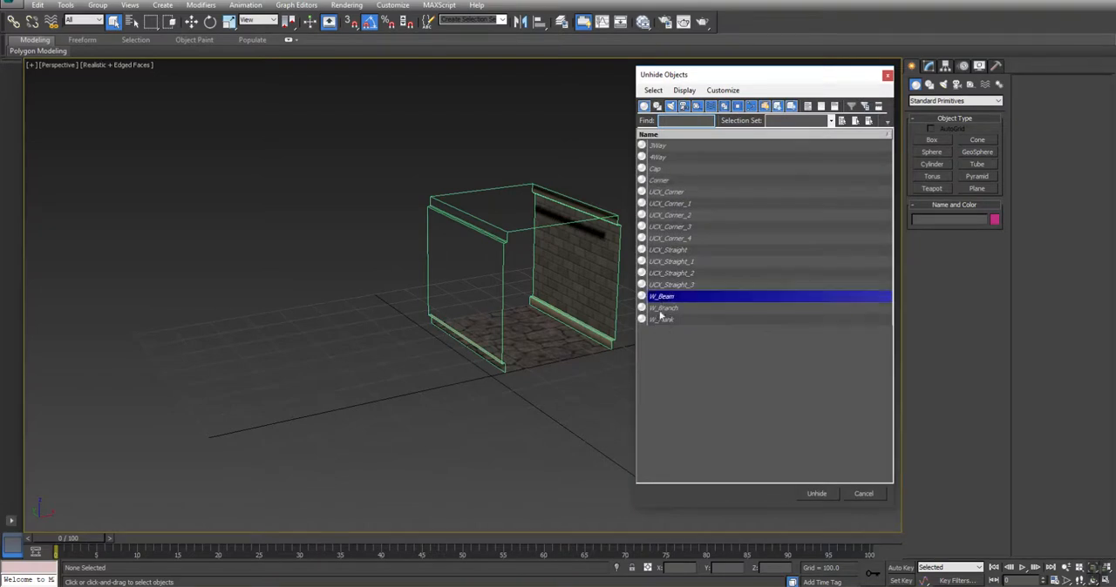
ctrl+click(662, 308)
ctrl+click(660, 320)
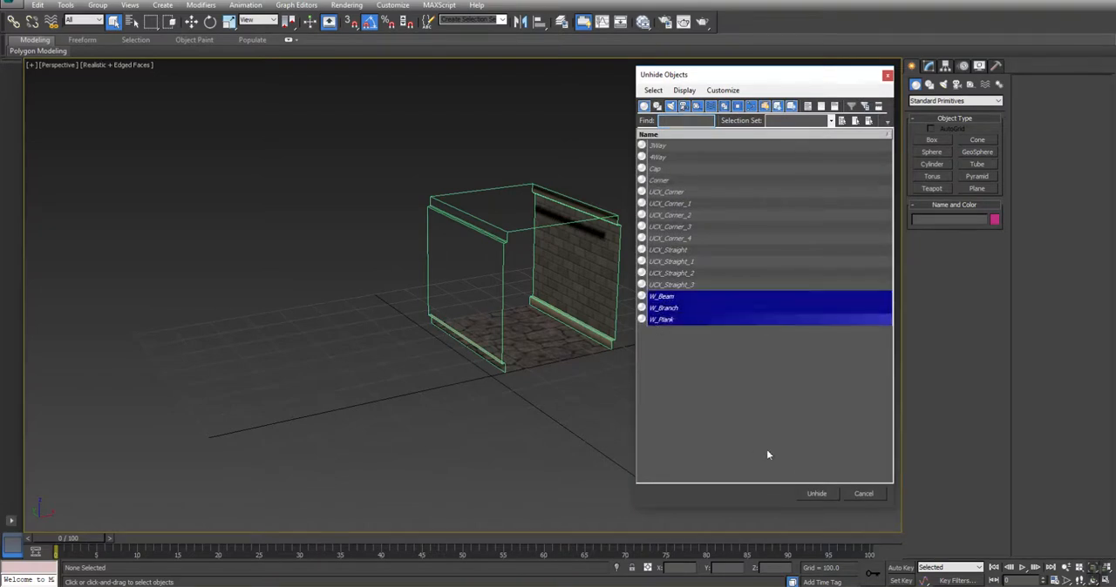
click(817, 494)
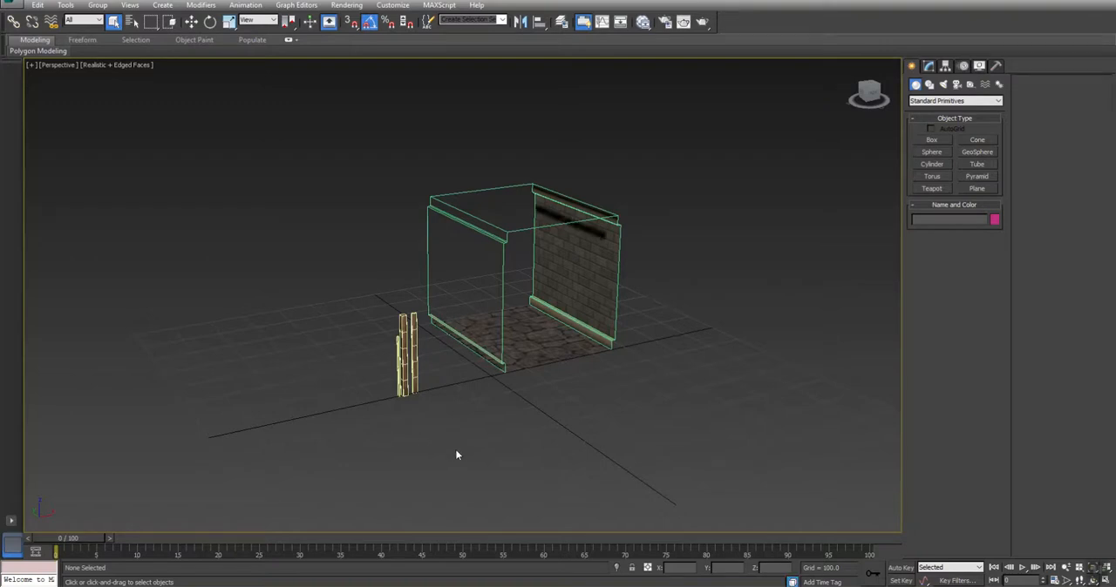
Clone W_Beam along X as an independent copy named W_Beam001 and set the copy's X position to 0
click(403, 323)
mouse_move(541, 326)
alt+middle_down()
mouse_move(491, 378)
mouse_move(441, 393)
alt+middle_up()
key(w)
shift+drag(377, 381, 459, 375)
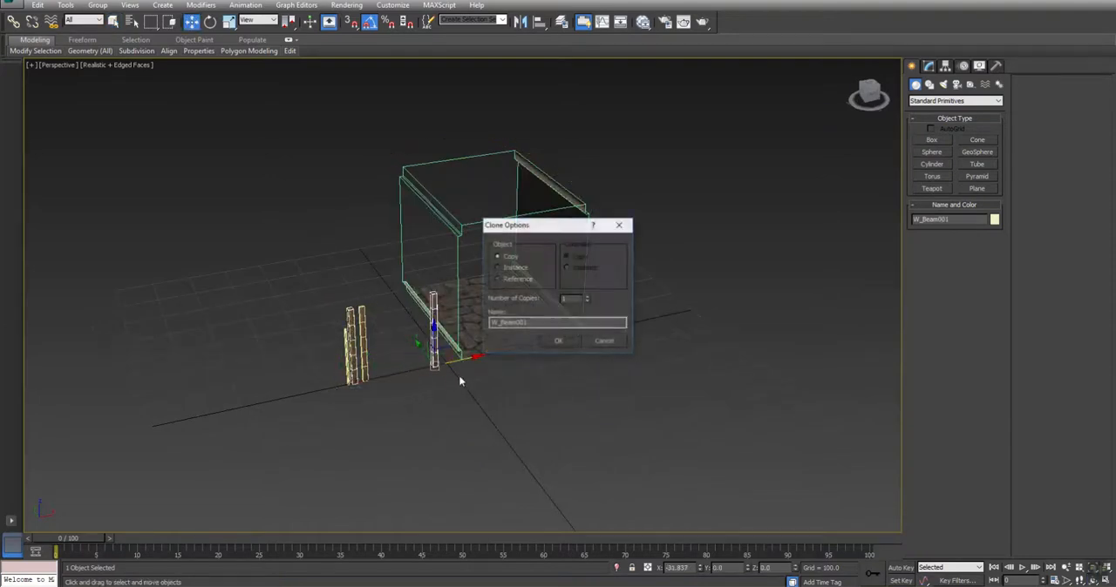
click(559, 341)
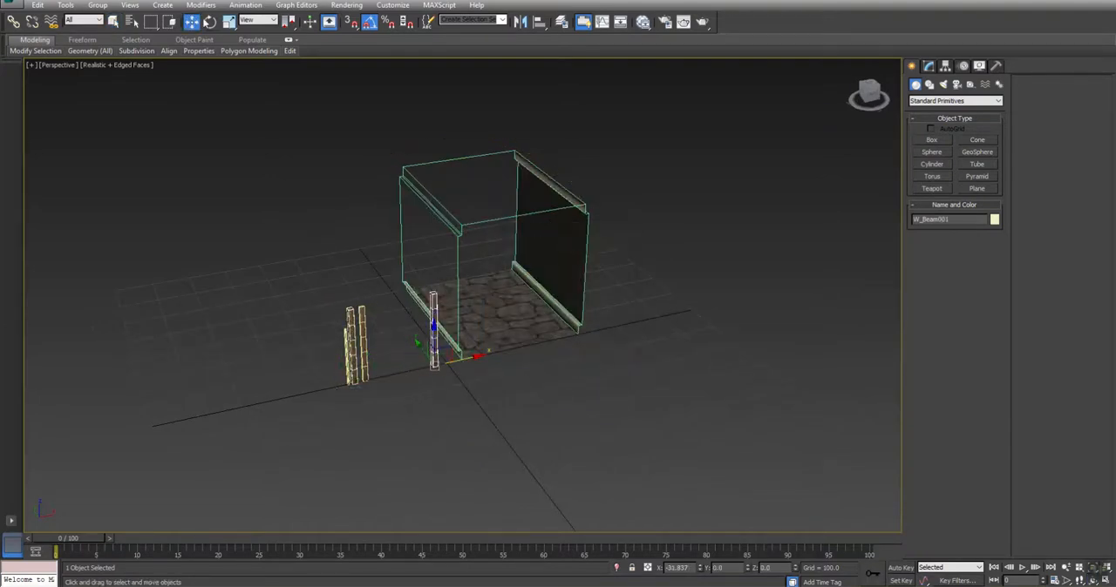
drag(695, 570, 519, 560)
text(0)
key(Return)
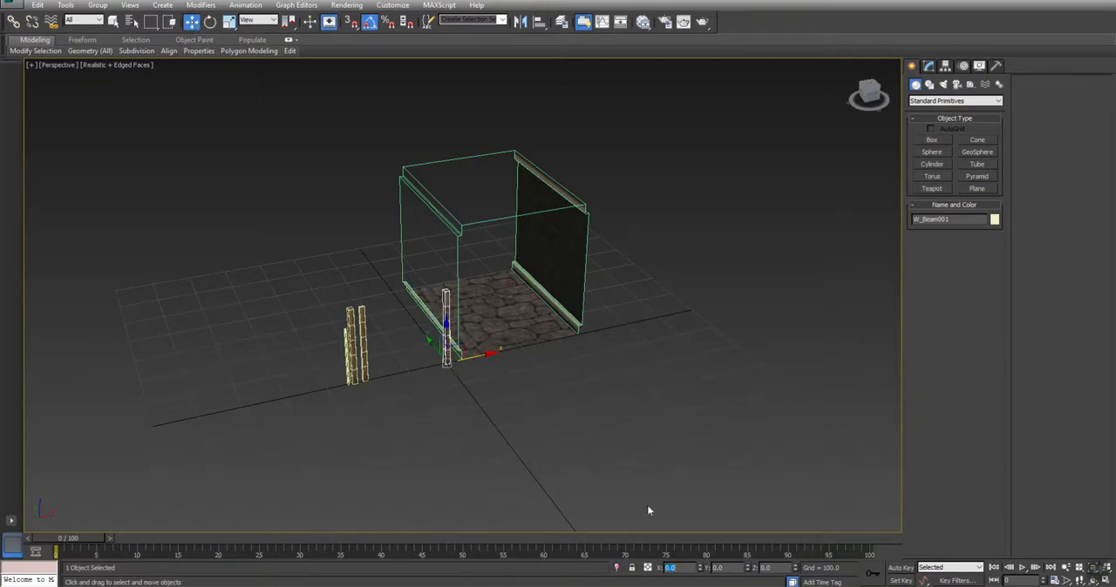
Add an FFD 2x2x2 modifier to W_Beam001 and move all its control points along X to about 35
middle_drag(462, 356, 440, 490)
scroll(452, 373, up, 6)
scroll(488, 346, down, 3)
click(929, 68)
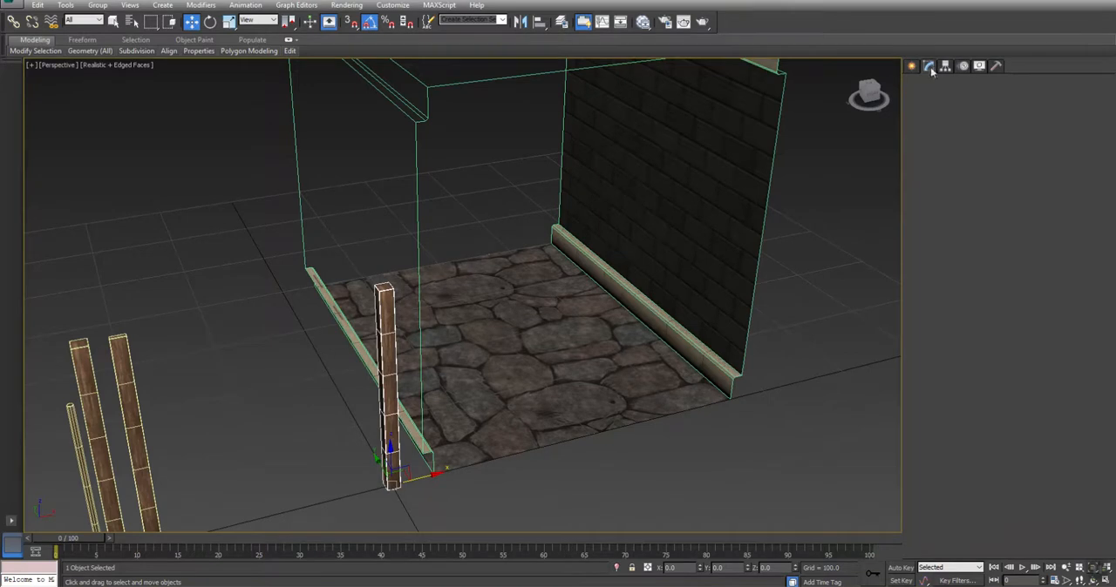
click(975, 141)
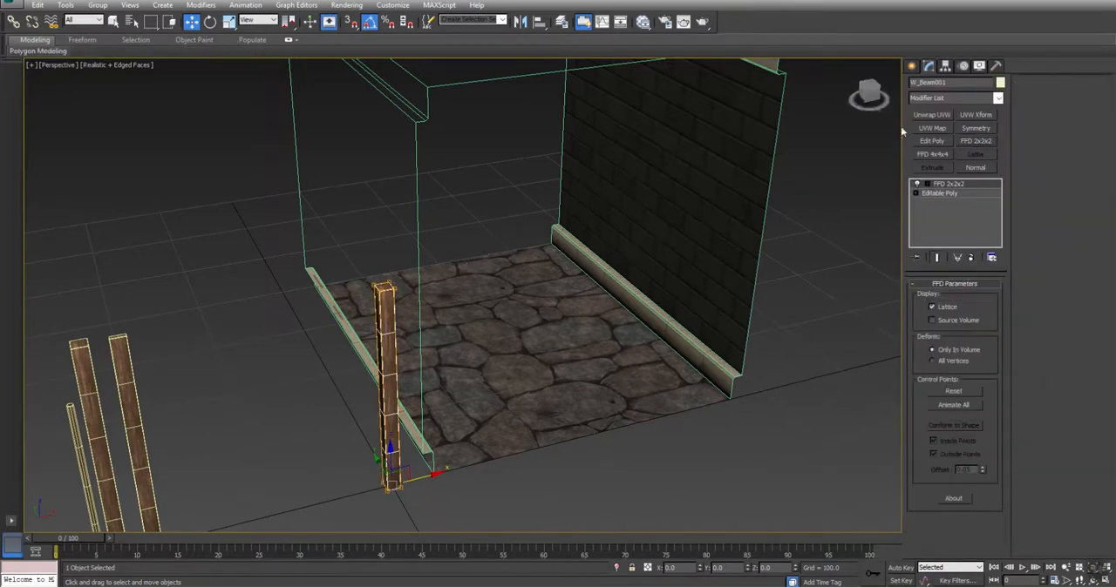
click(916, 184)
click(958, 193)
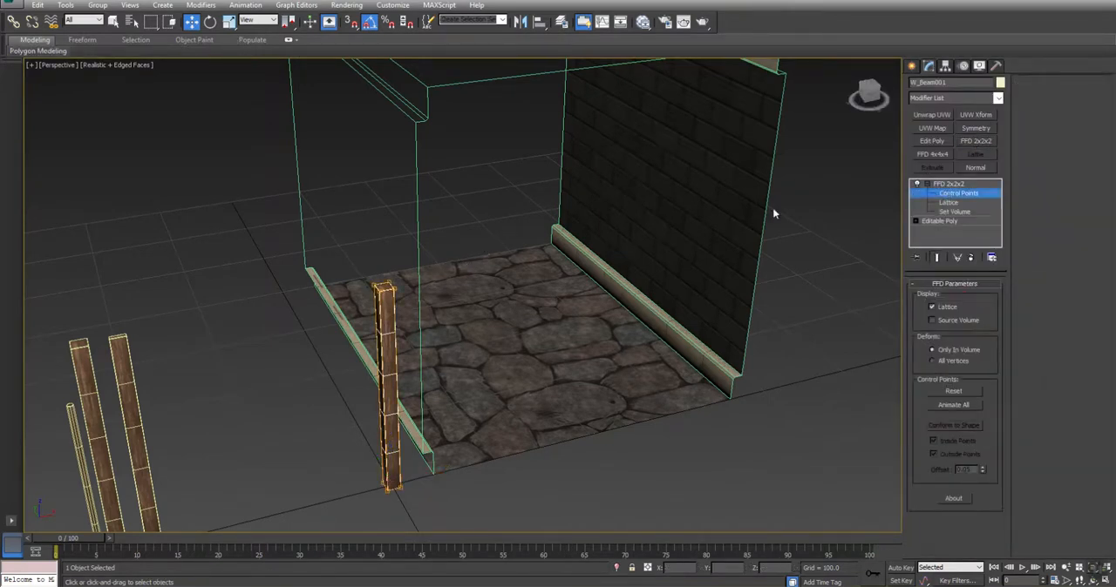
drag(493, 187, 369, 509)
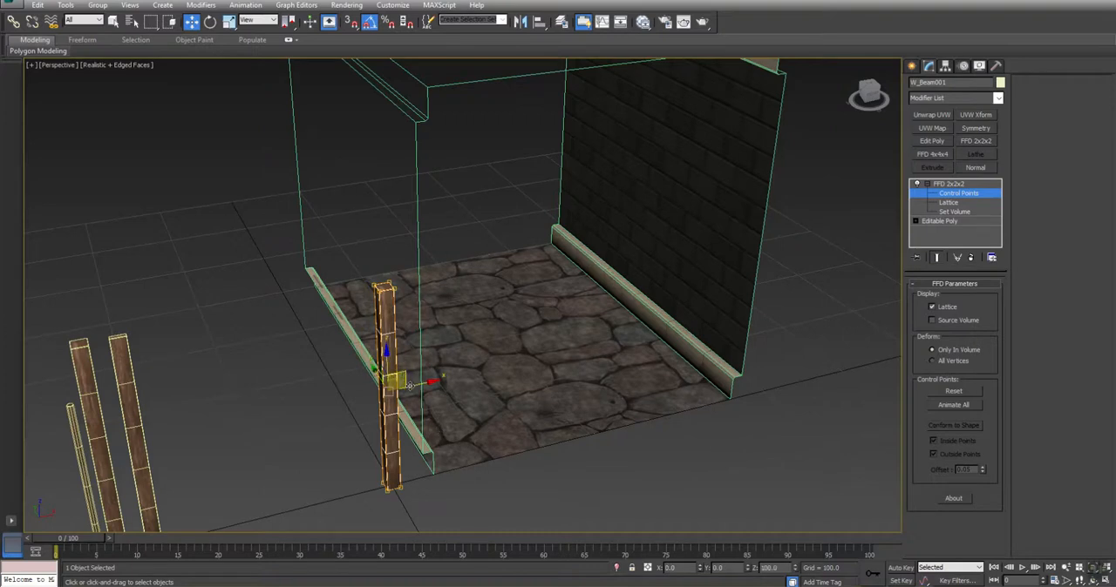
drag(410, 387, 450, 381)
Scale the beam's control points in the top view to thicken it, and shift them along X to about 39.9
key(alt+w)
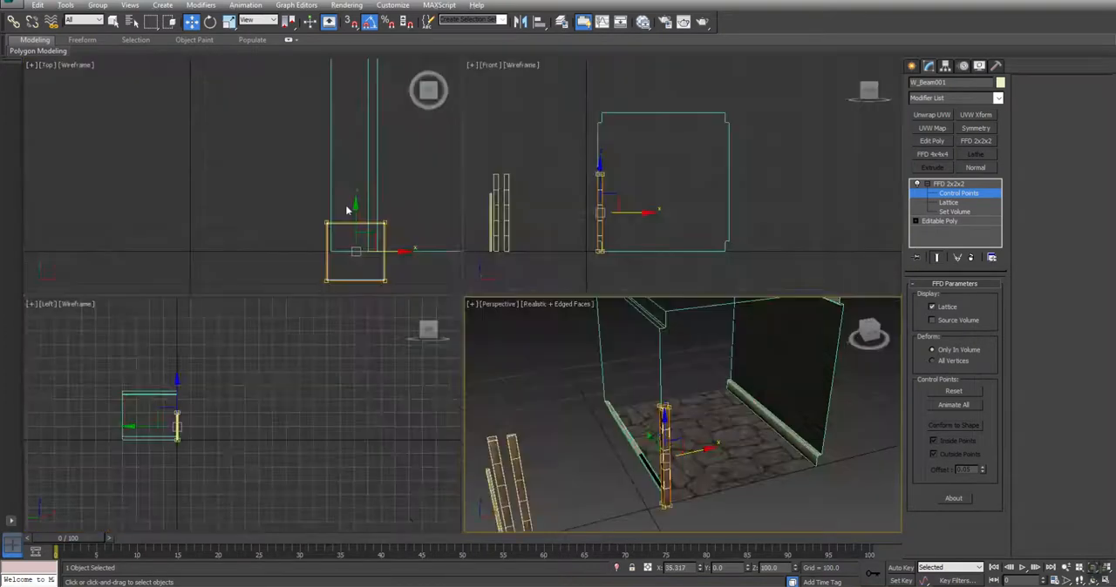
middle_drag(433, 251, 355, 172)
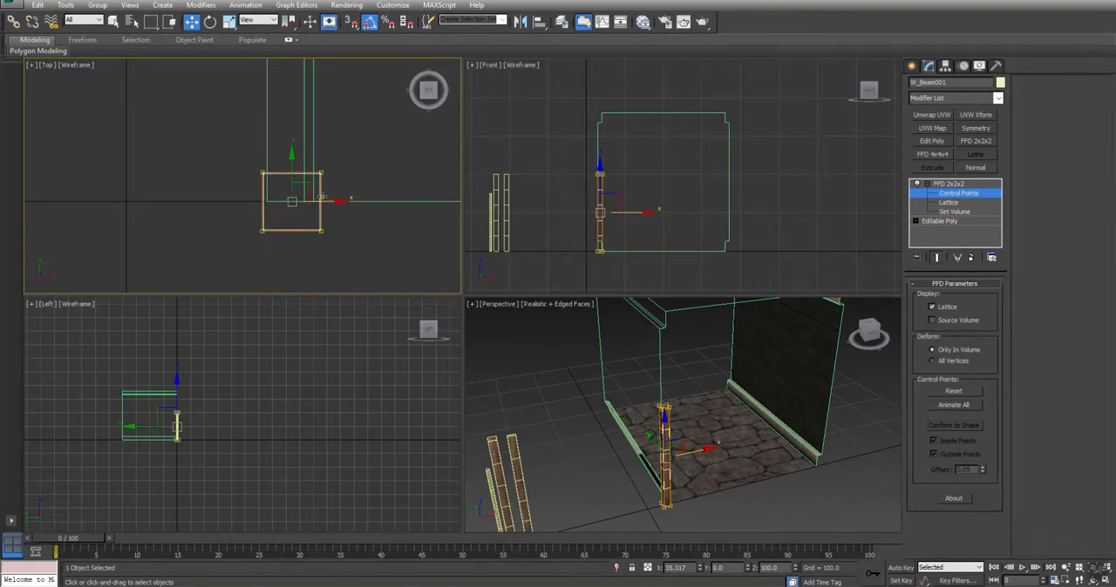
click(328, 202)
click(229, 21)
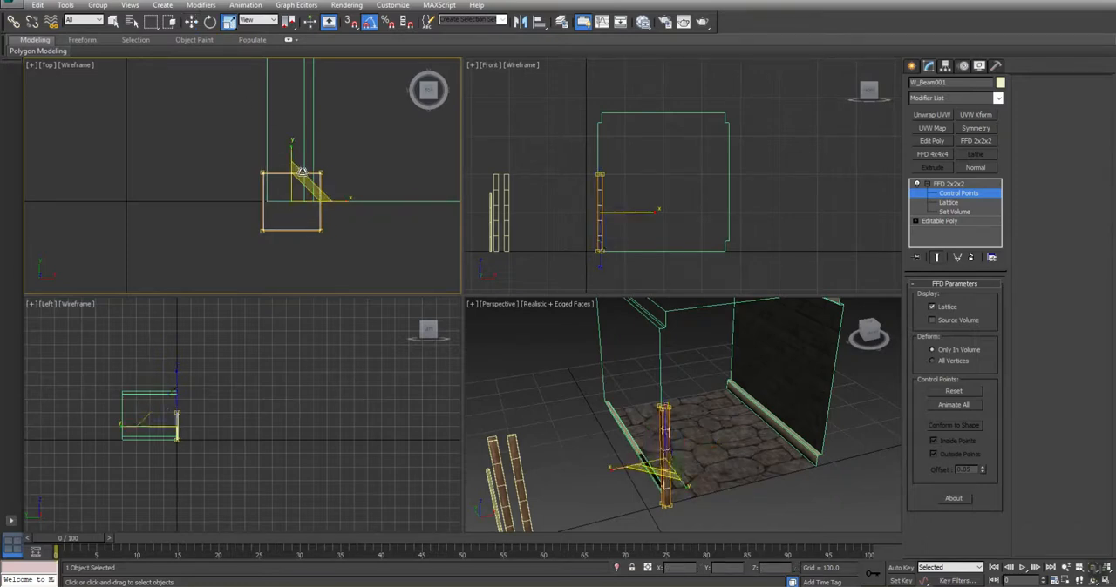
drag(306, 176, 314, 116)
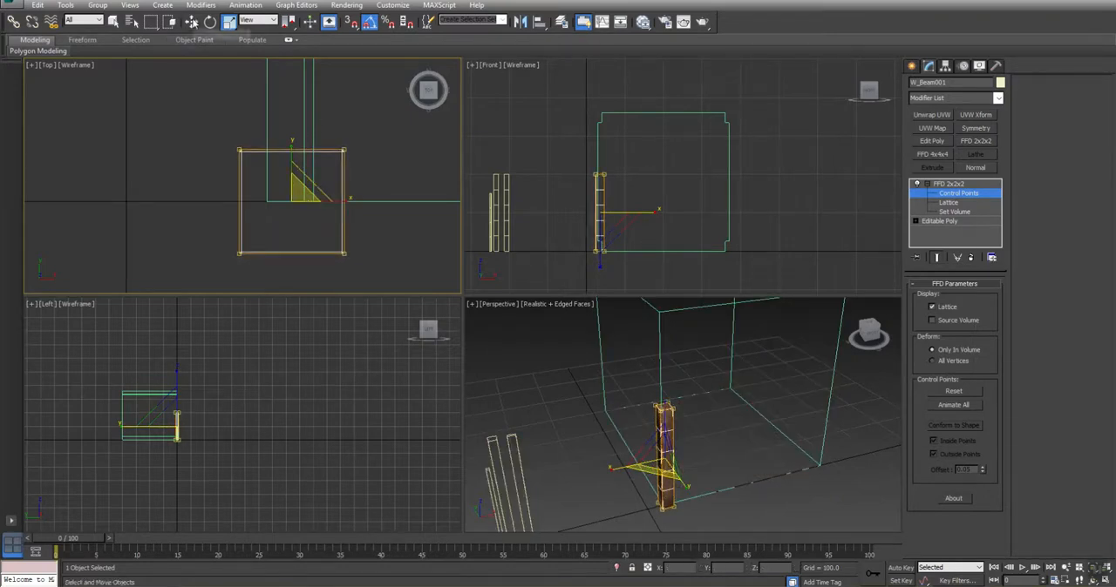
key(w)
drag(321, 201, 342, 208)
Raise the beam's upper control points to a Z of about 334, near the top of the straight wall piece
drag(642, 143, 586, 187)
drag(608, 146, 593, 108)
scroll(601, 122, up, 3)
scroll(603, 121, up, 5)
middle_drag(611, 212, 563, 140)
scroll(560, 133, down, 4)
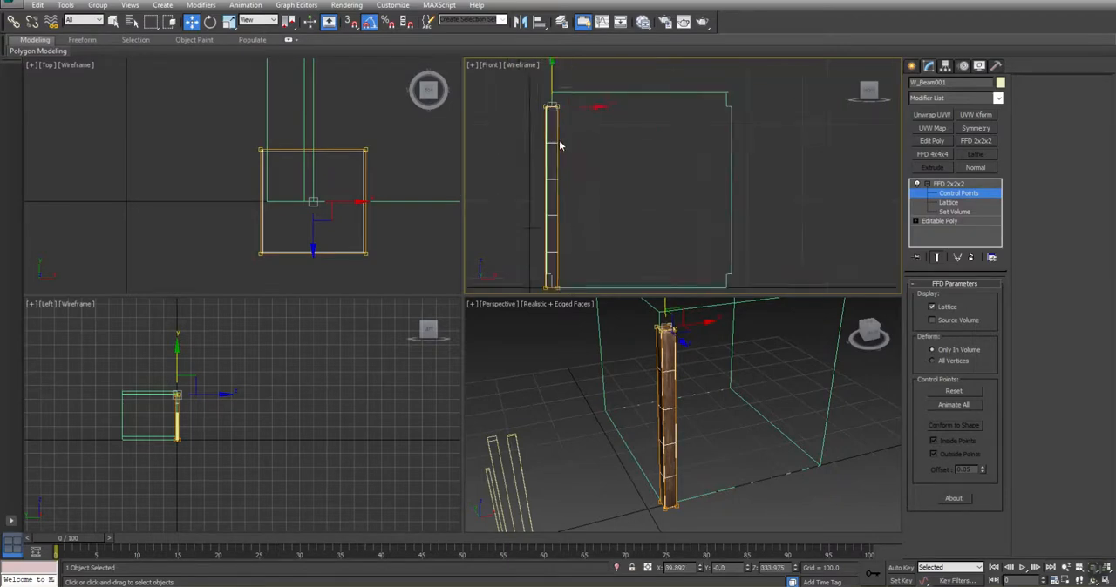
middle_drag(578, 225, 593, 122)
scroll(574, 165, up, 3)
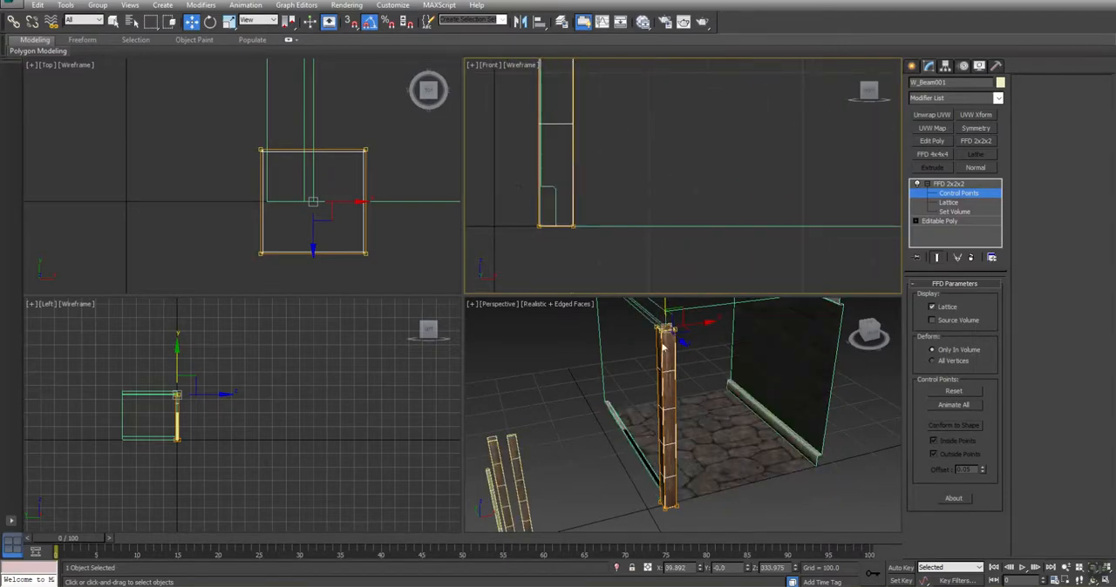
Collapse the FFD 2x2x2 modifier of W_Beam001 into its editable poly
right_click(942, 187)
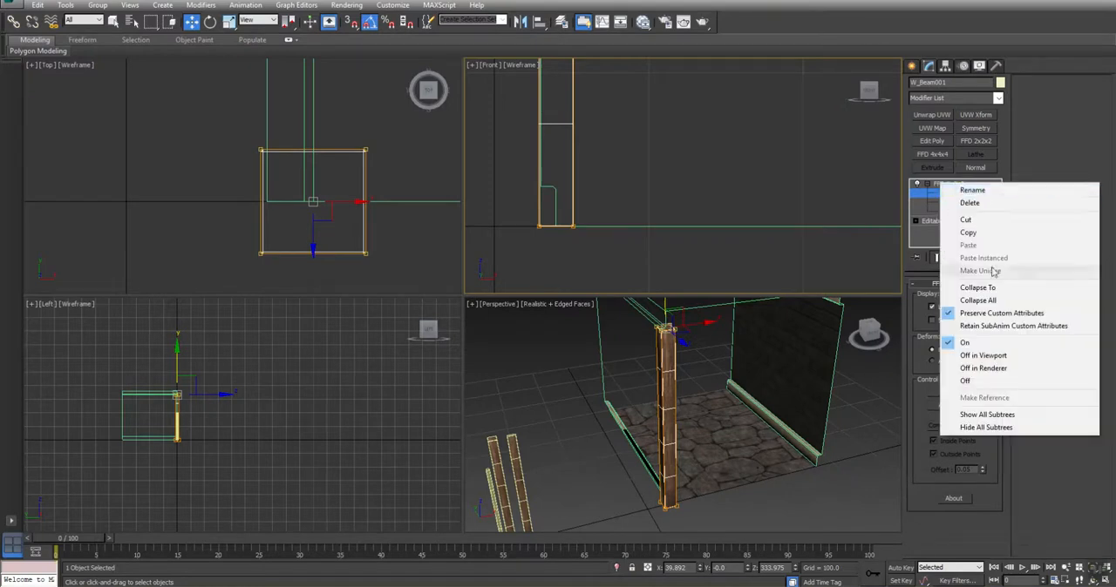
click(959, 287)
click(611, 339)
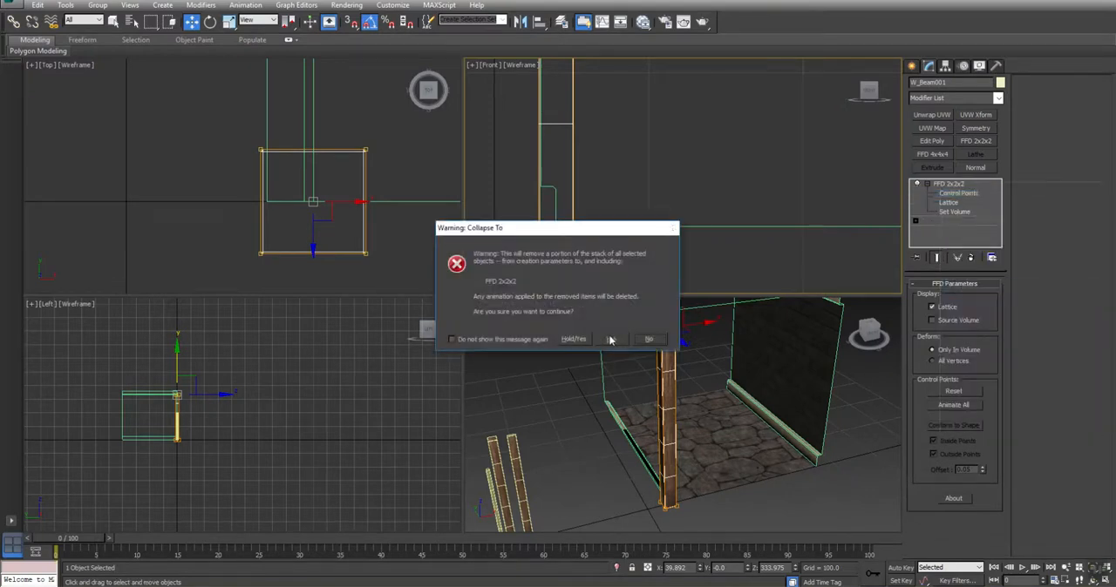
Clone the whole post as an element along X to the opposite wall, at about 360.6
scroll(654, 261, down, 3)
scroll(663, 244, down, 2)
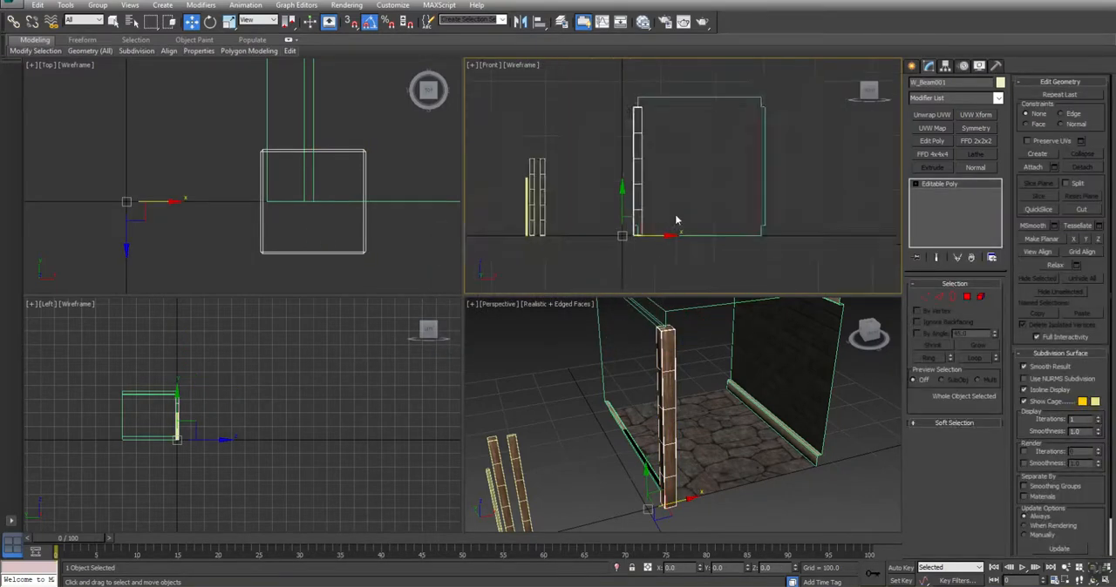
click(980, 298)
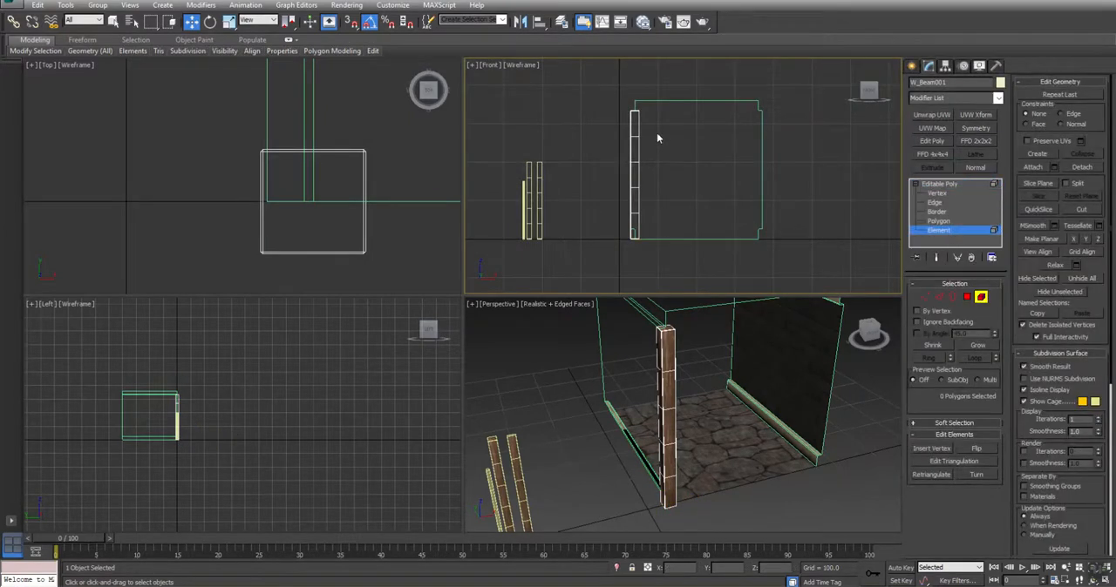
drag(606, 158, 607, 159)
scroll(252, 199, down, 8)
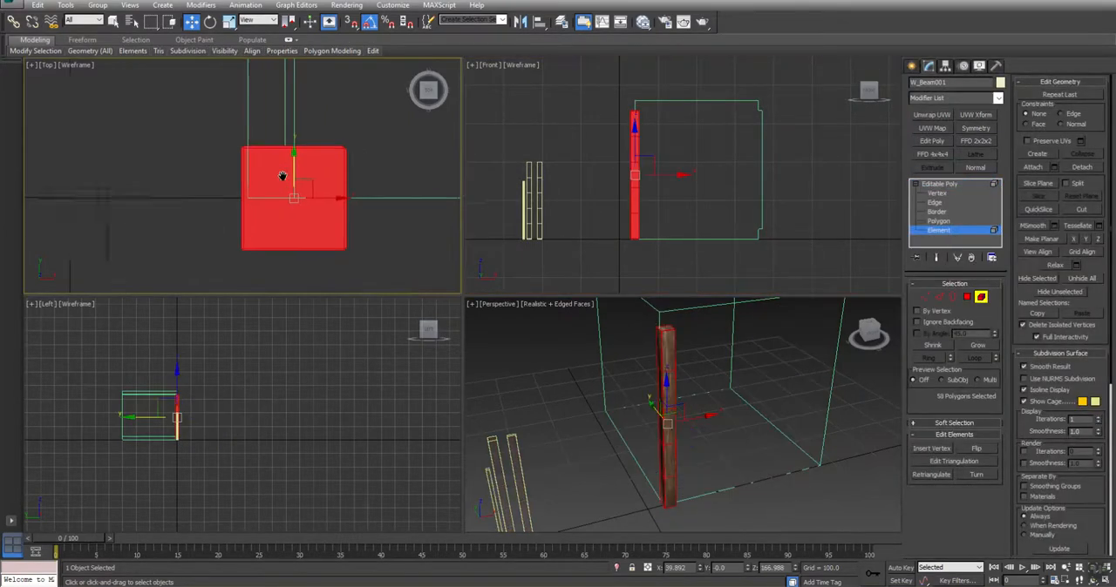
scroll(253, 200, up, 4)
middle_drag(246, 201, 199, 202)
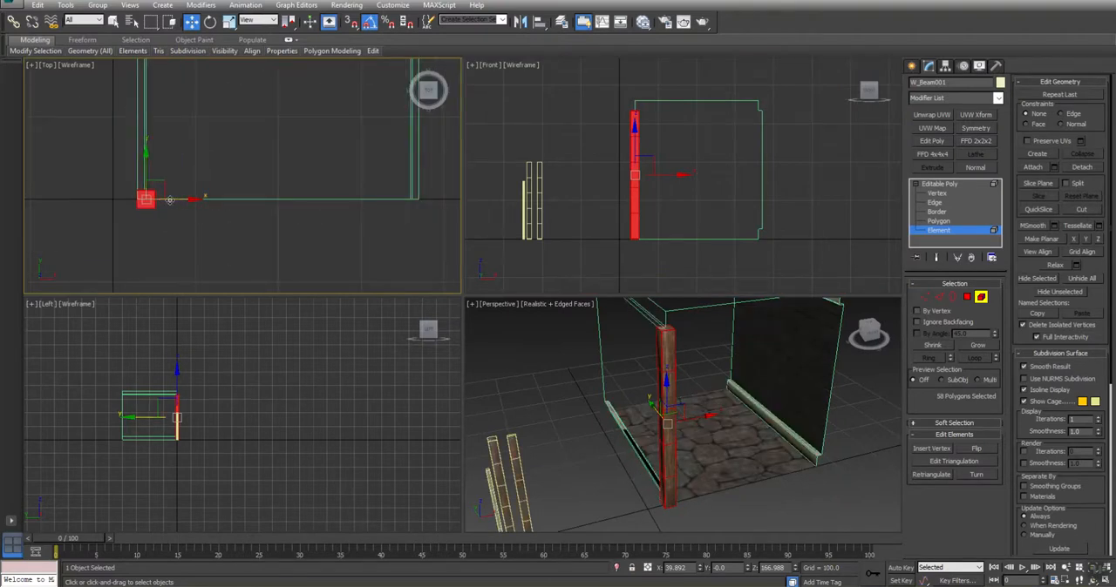
shift+drag(169, 200, 436, 206)
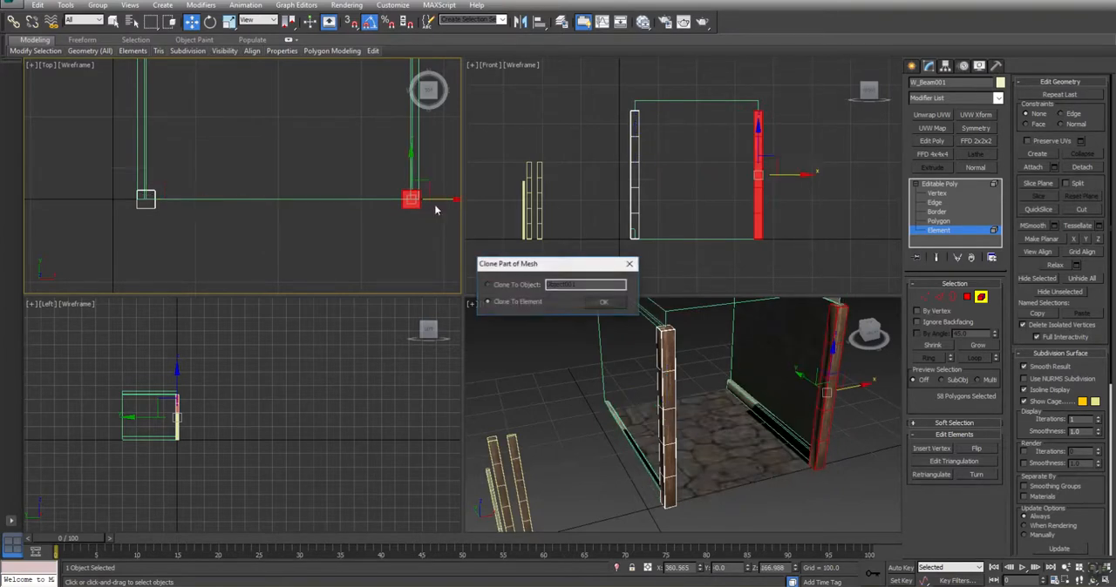
click(604, 303)
Align the cloned post with the opposite wall's corner, at an X of about 360.0
scroll(378, 196, up, 10)
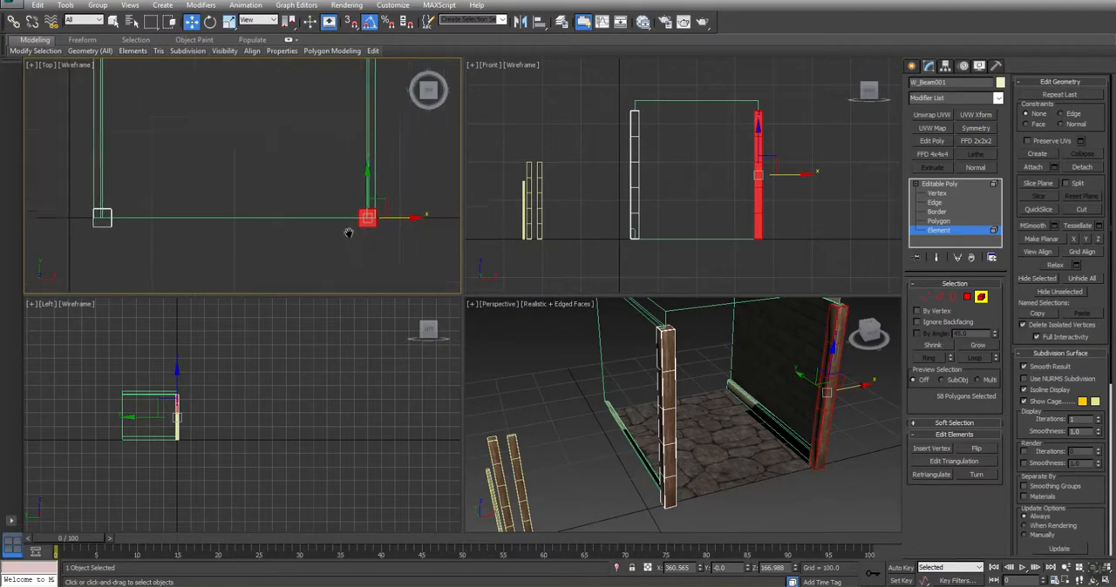
drag(381, 185, 379, 184)
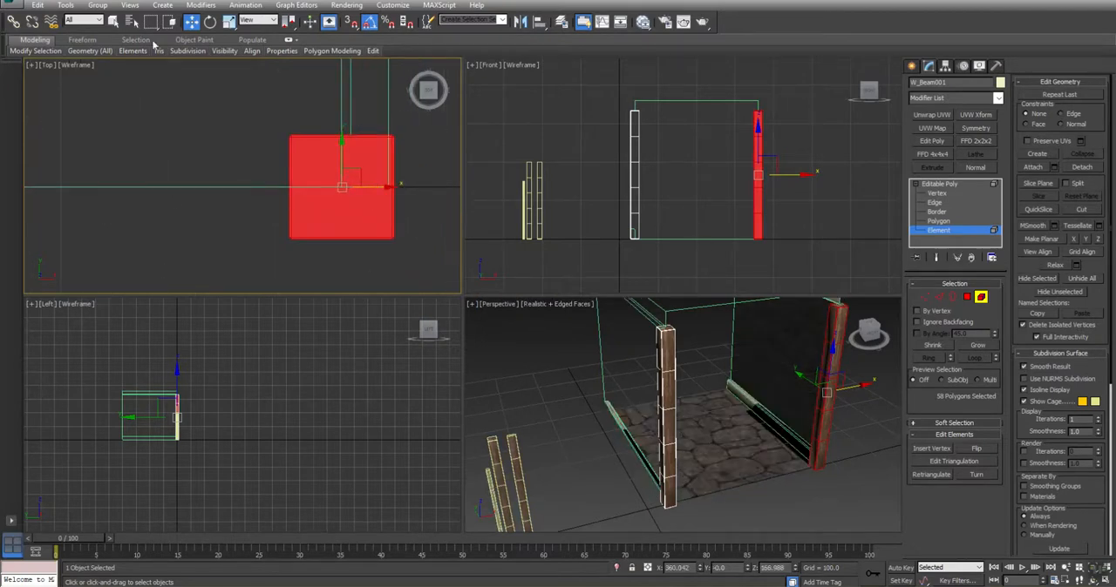
Clone the second post as an element rotated 90 degrees in the front view to form a horizontal crossbeam
click(211, 23)
drag(360, 142, 408, 162)
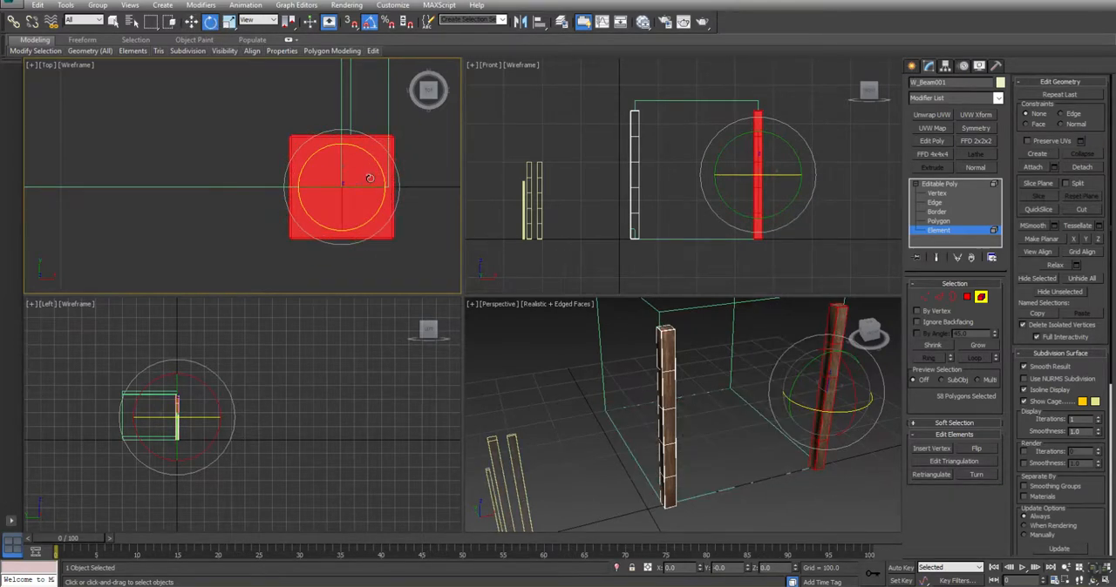
middle_drag(733, 401, 700, 438)
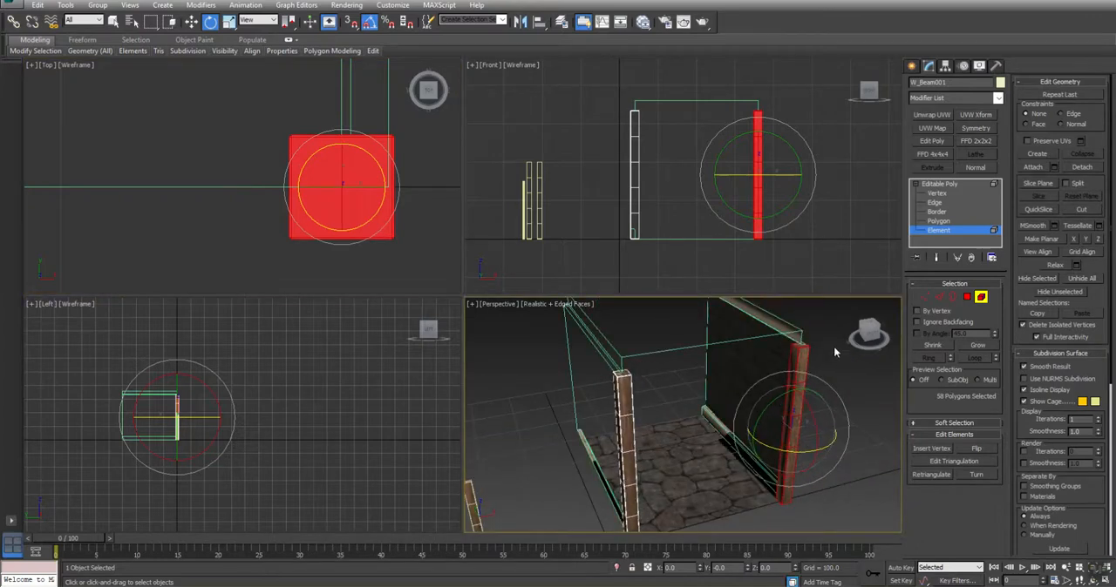
middle_drag(745, 153, 725, 136)
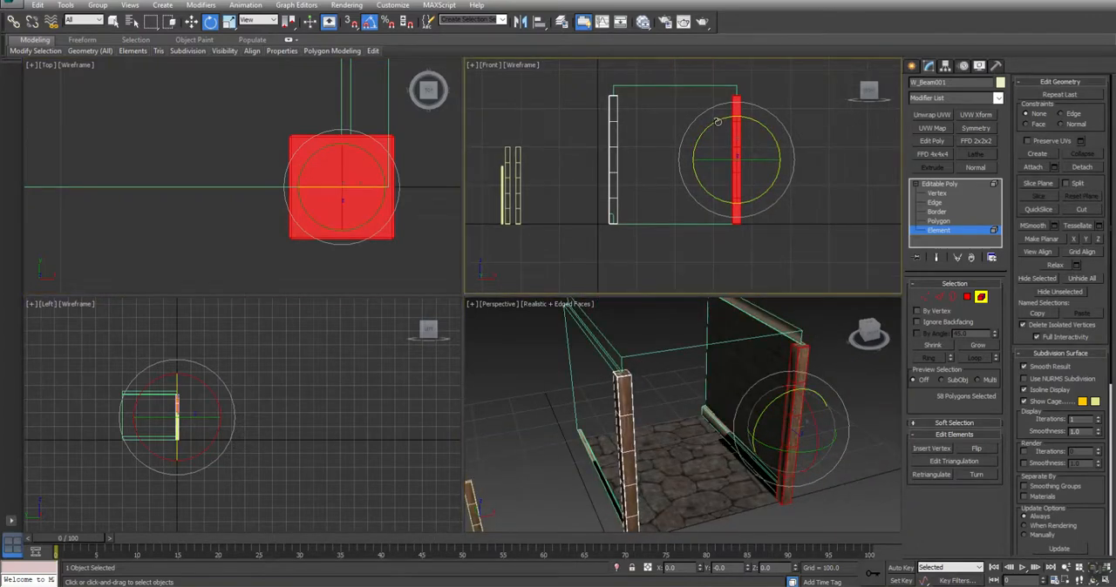
drag(716, 122, 704, 197)
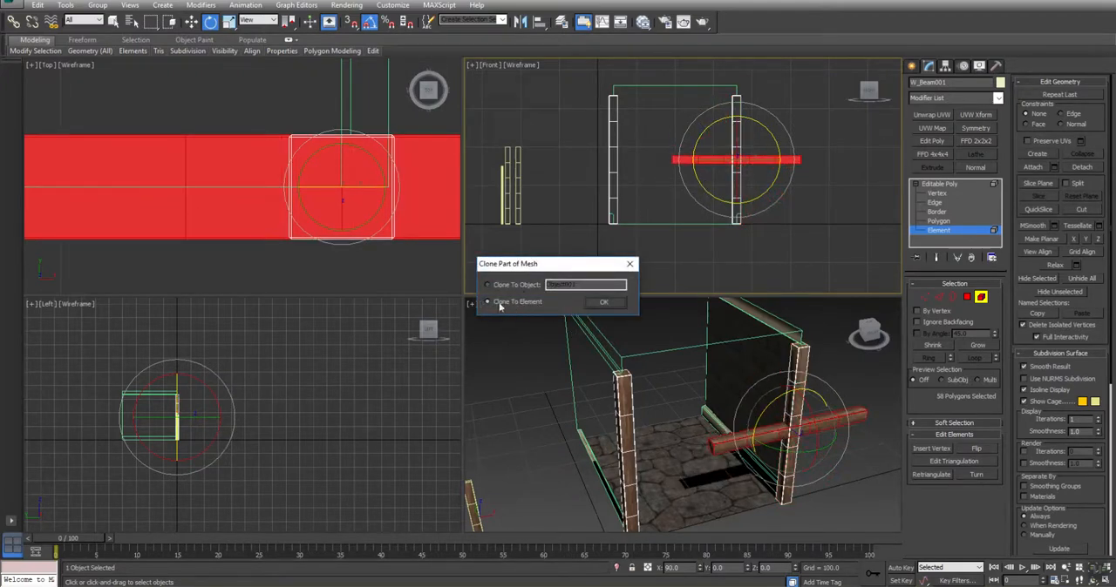
click(614, 304)
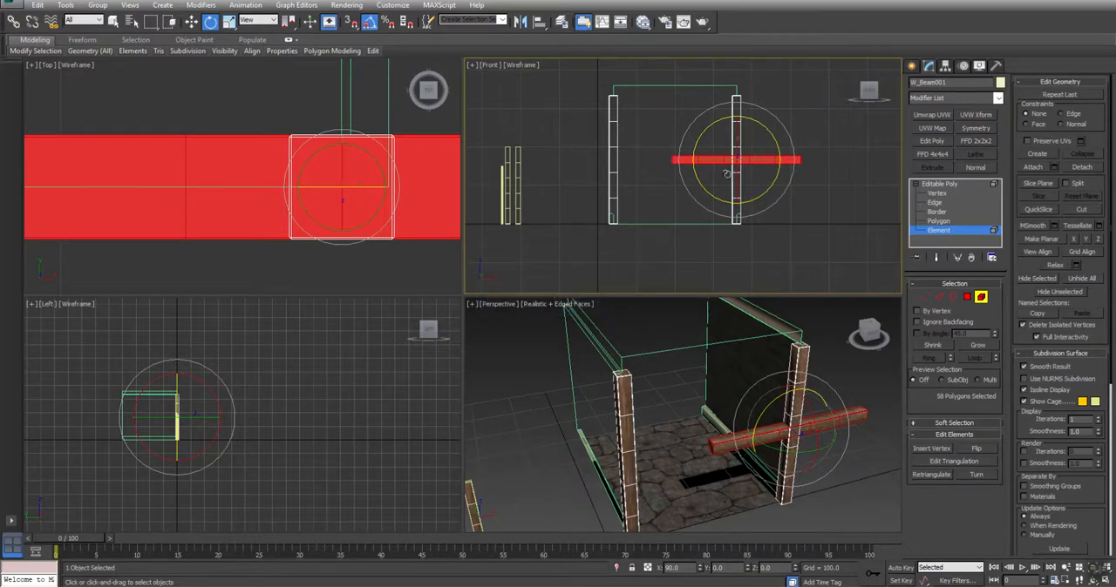
Move the crossbeam on top of the two posts, to about X 200 and Z 344.9
right_click(750, 151)
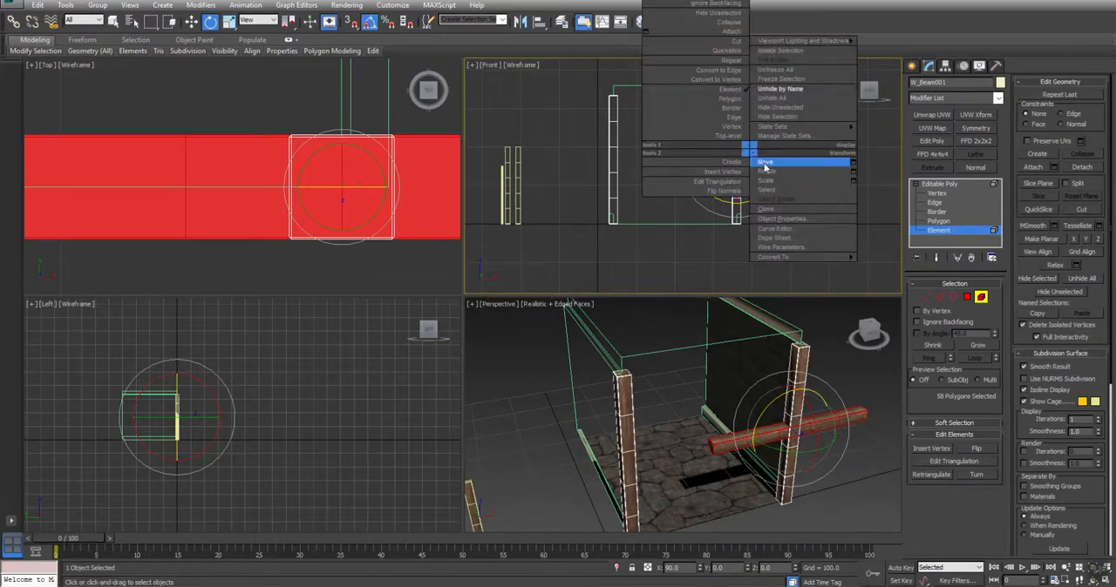
click(764, 163)
drag(752, 139, 695, 75)
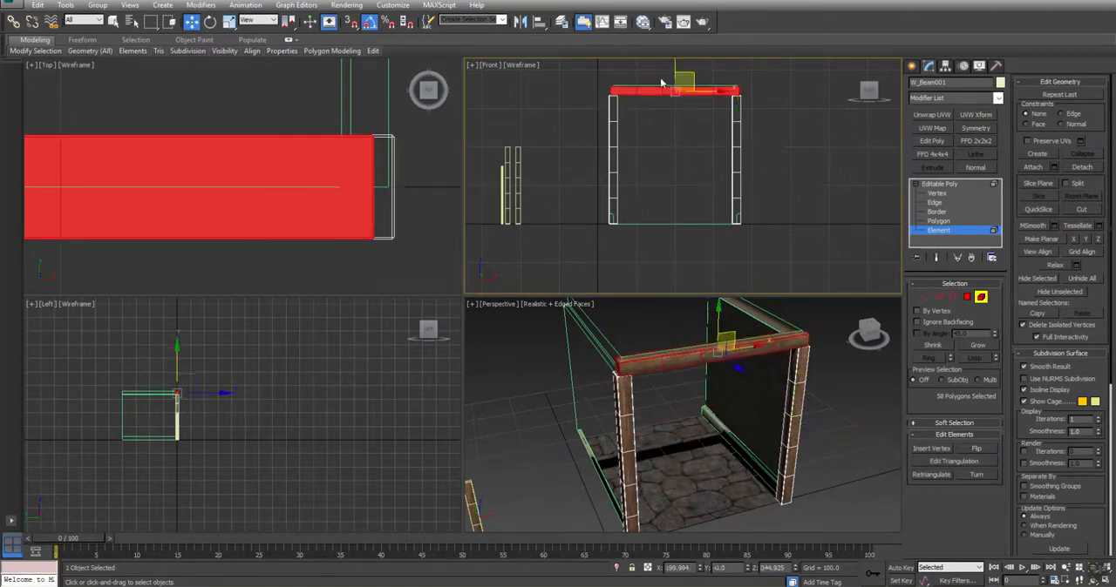
Apply an FFD 2x2x2 to the crossbeam and shift its left-end control points along X to about 40.1
key(z)
middle_drag(723, 138, 837, 138)
scroll(837, 138, down, 2)
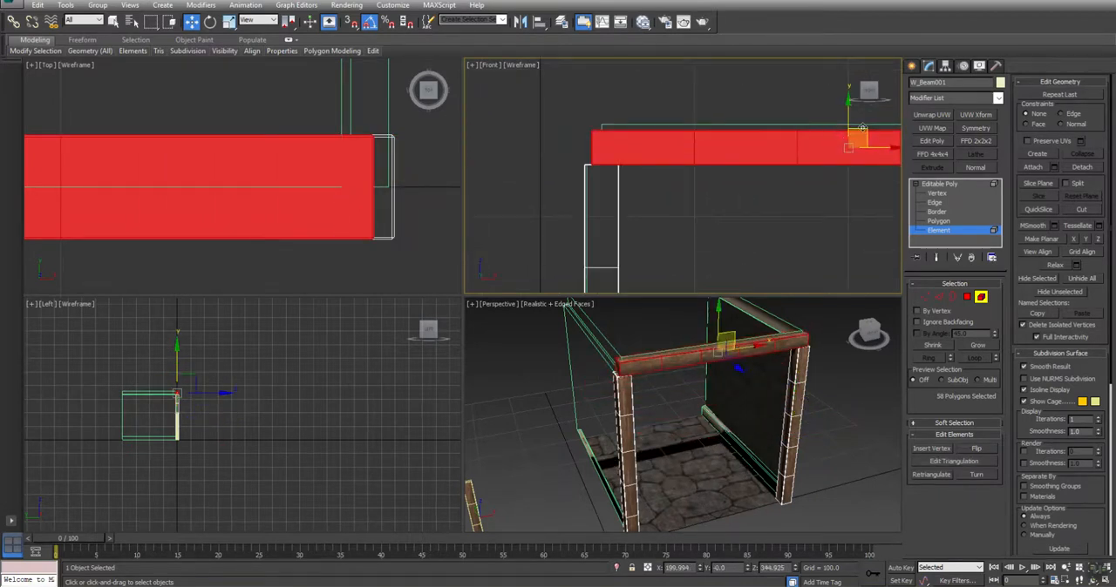
click(978, 141)
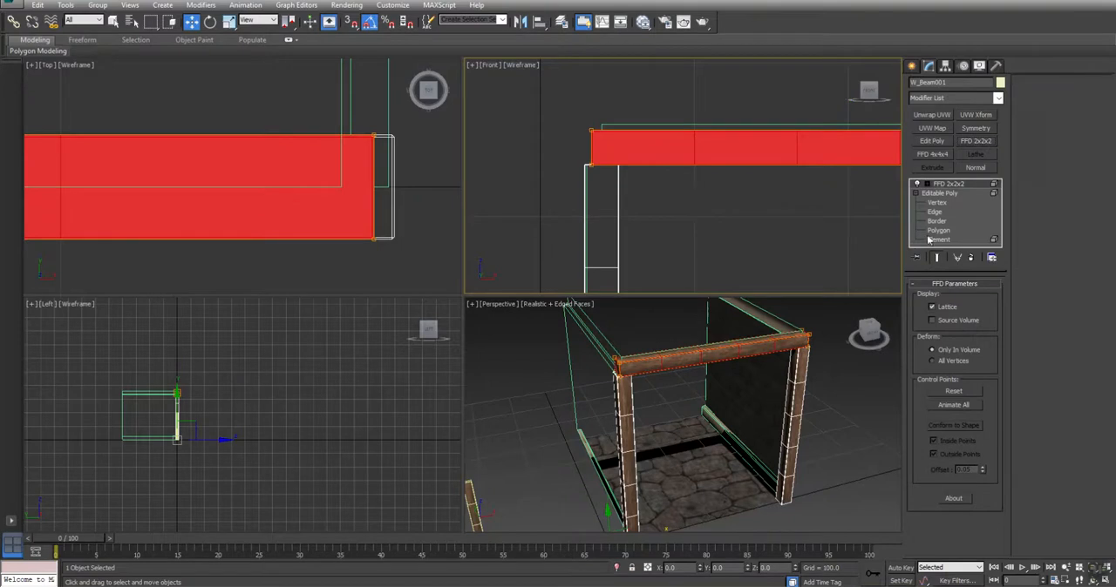
click(927, 184)
click(957, 192)
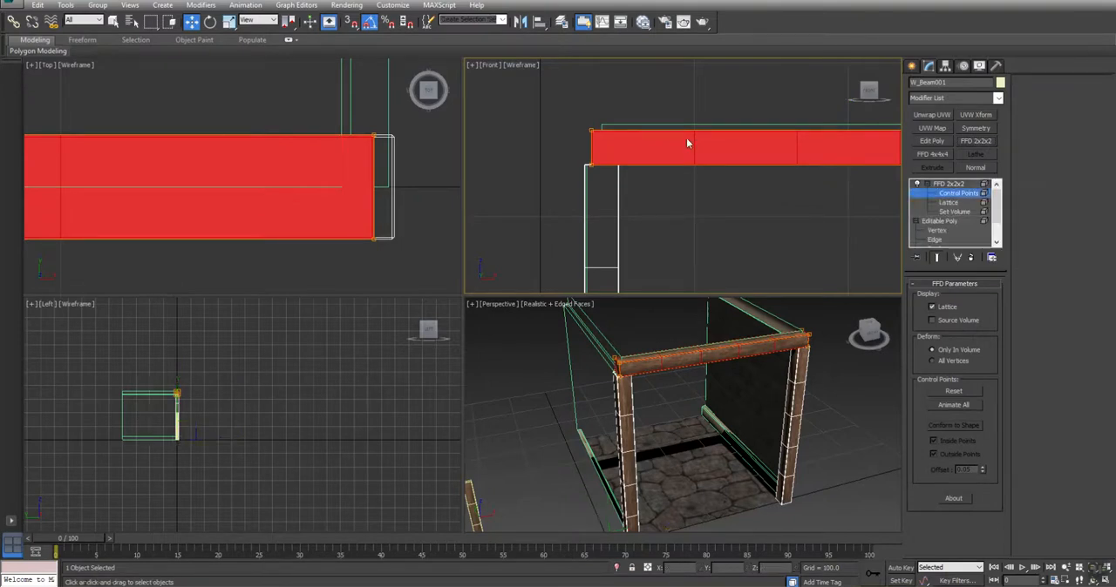
drag(461, 260, 460, 259)
scroll(594, 143, up, 5)
drag(606, 163, 648, 163)
scroll(728, 194, down, 5)
Shift the crossbeam's right-end control points along X to about 360.0, in line with the wall edge
middle_drag(734, 201, 407, 215)
scroll(691, 175, down, 5)
scroll(800, 179, up, 7)
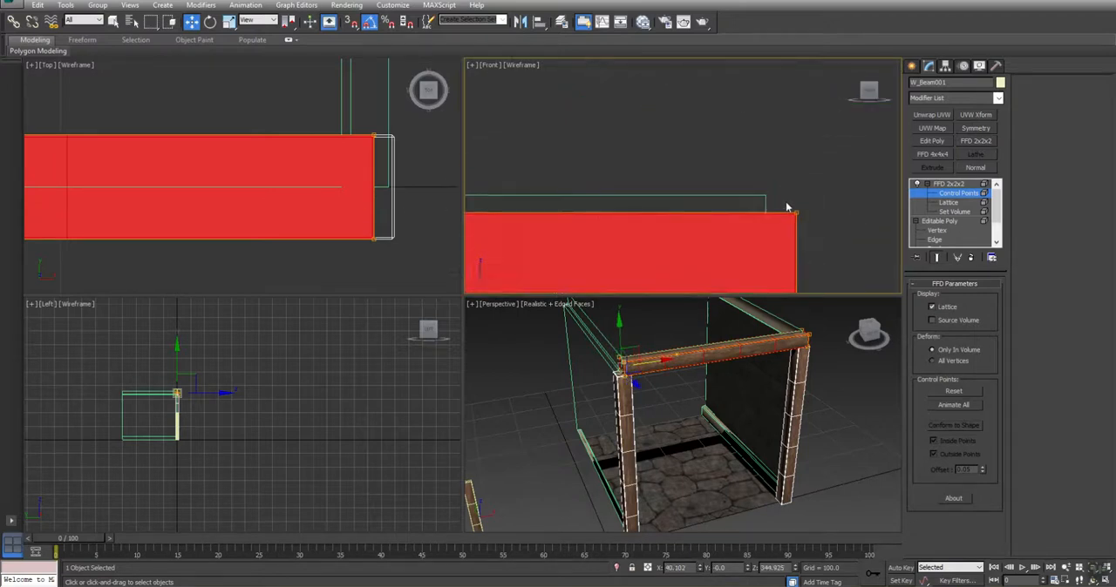
middle_drag(786, 201, 750, 105)
drag(834, 229, 820, 201)
drag(786, 162, 758, 158)
scroll(733, 176, down, 6)
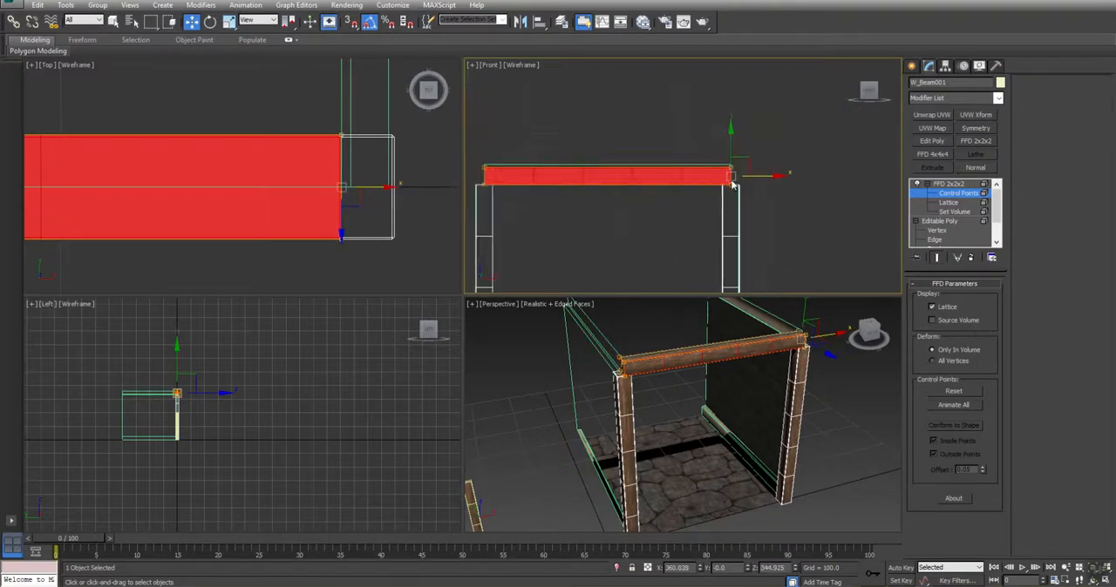
Raise the crossbeam's upper control points to a Z of about 359.8, level with the top of the hallway piece
middle_drag(654, 224, 689, 224)
drag(515, 181, 885, 49)
scroll(624, 208, up, 5)
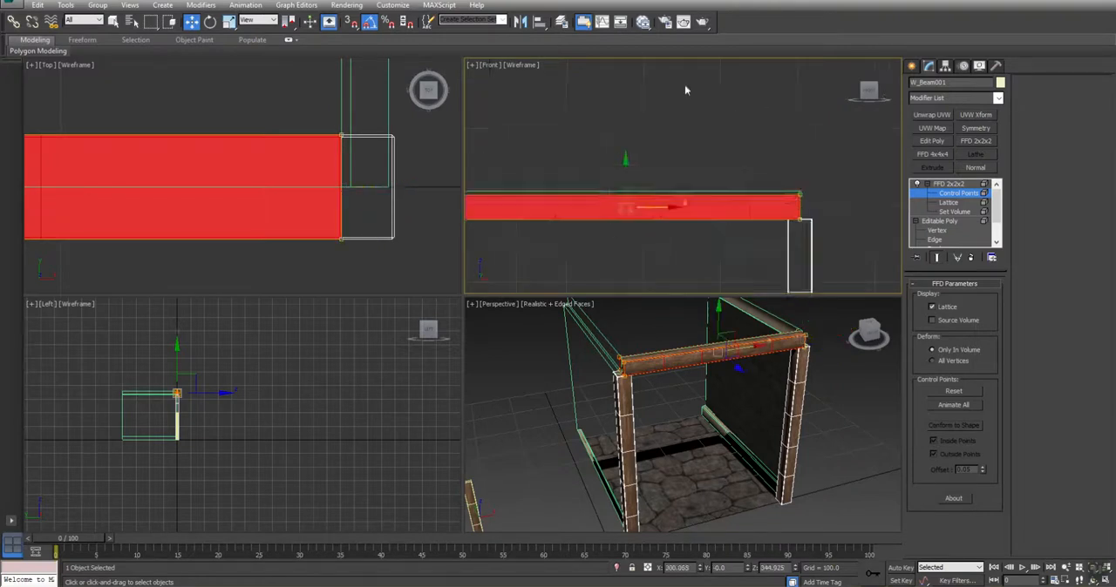
middle_drag(624, 208, 839, 149)
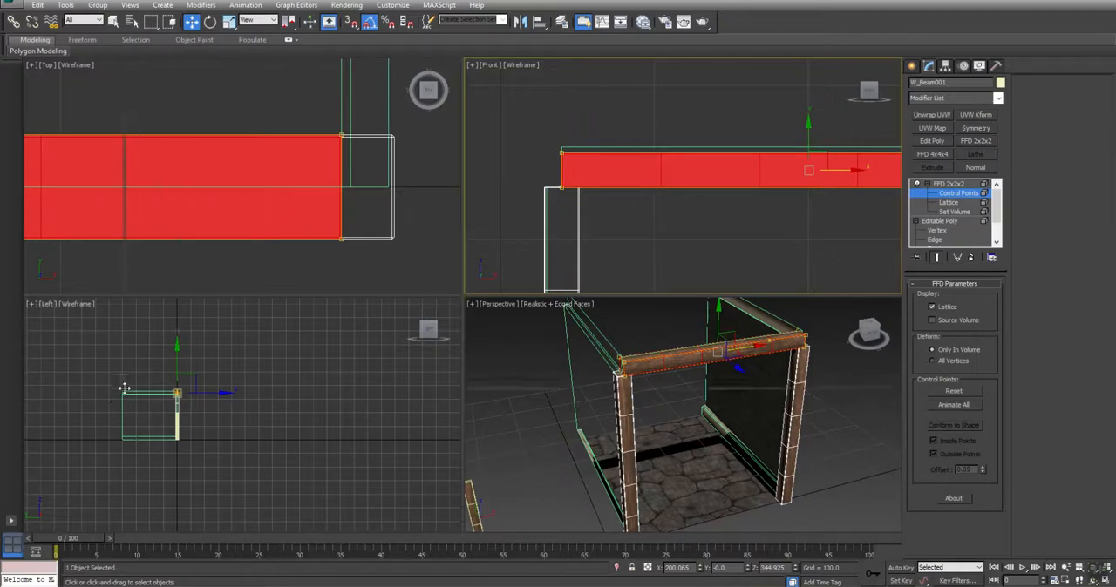
drag(117, 402, 114, 386)
scroll(417, 249, up, 2)
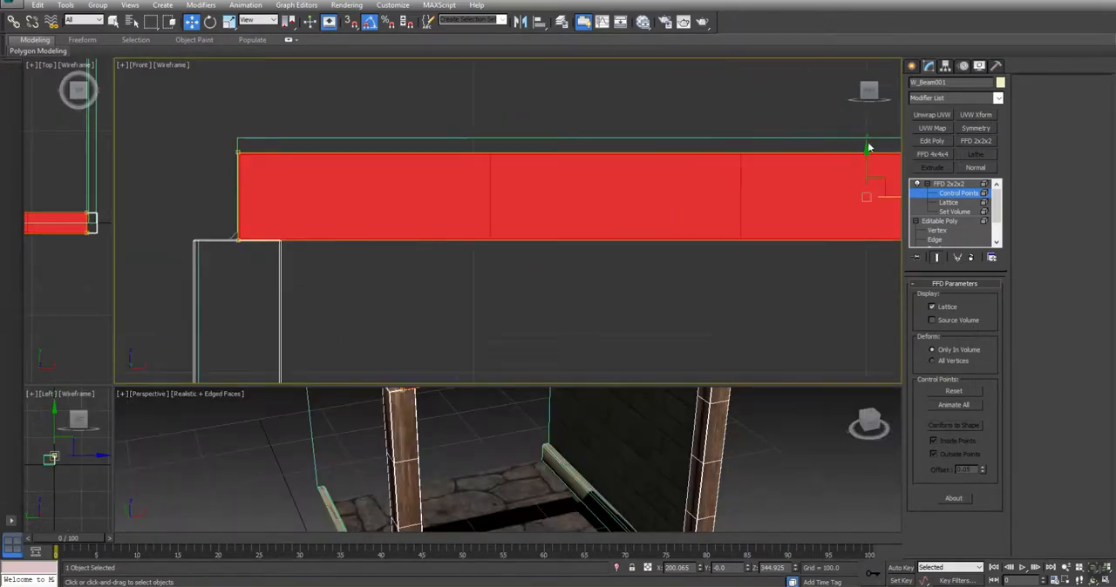
drag(867, 164, 863, 166)
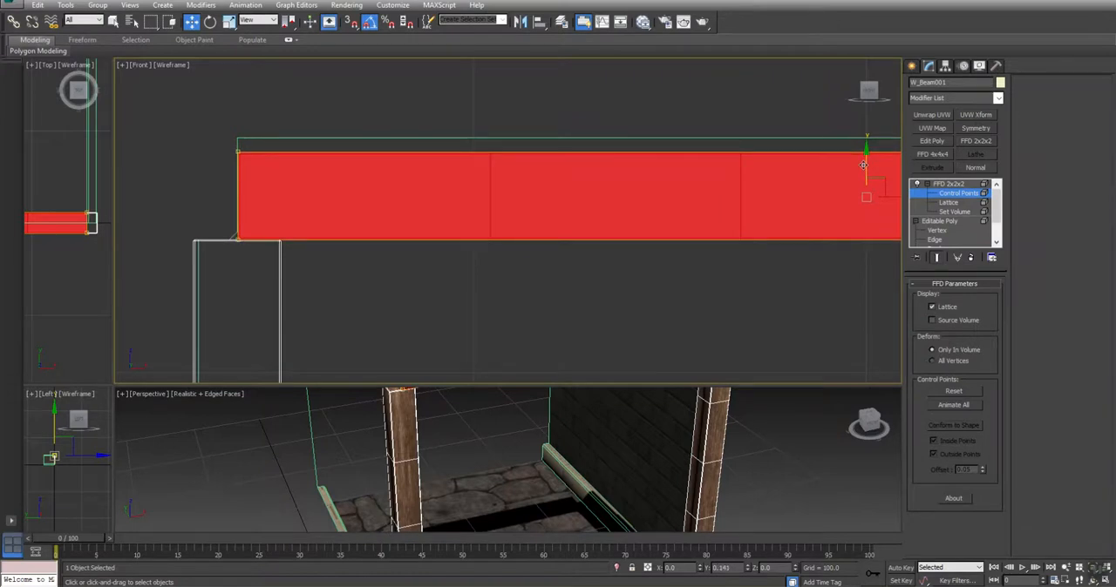
scroll(569, 245, down, 4)
drag(843, 246, 833, 224)
scroll(700, 250, up, 2)
drag(512, 163, 509, 157)
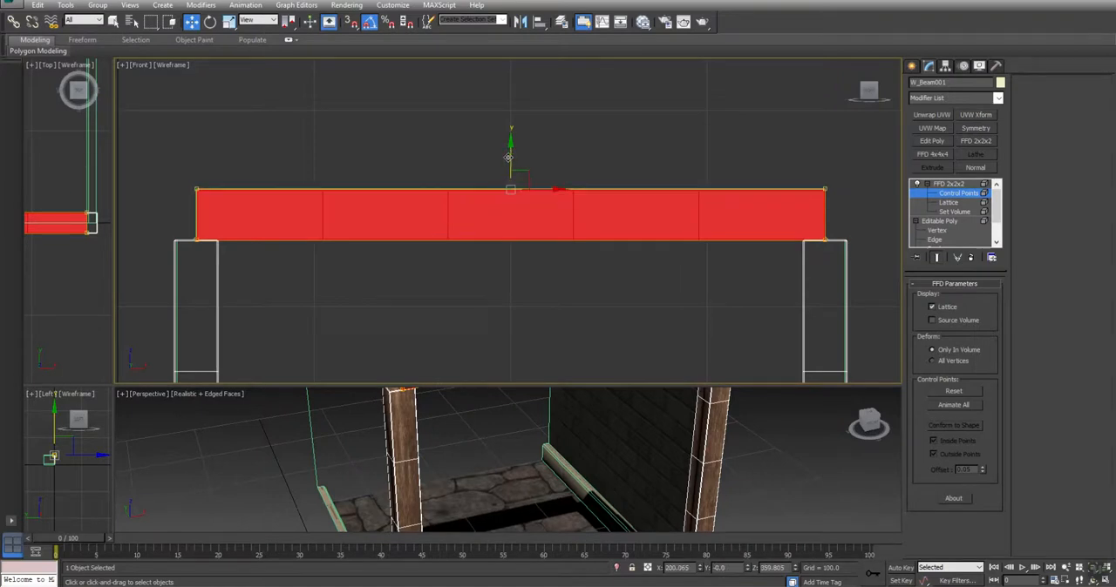
Collapse the crossbeam's FFD 2x2x2 modifier into the editable poly and reset the viewport layout to equal panes
right_click(950, 190)
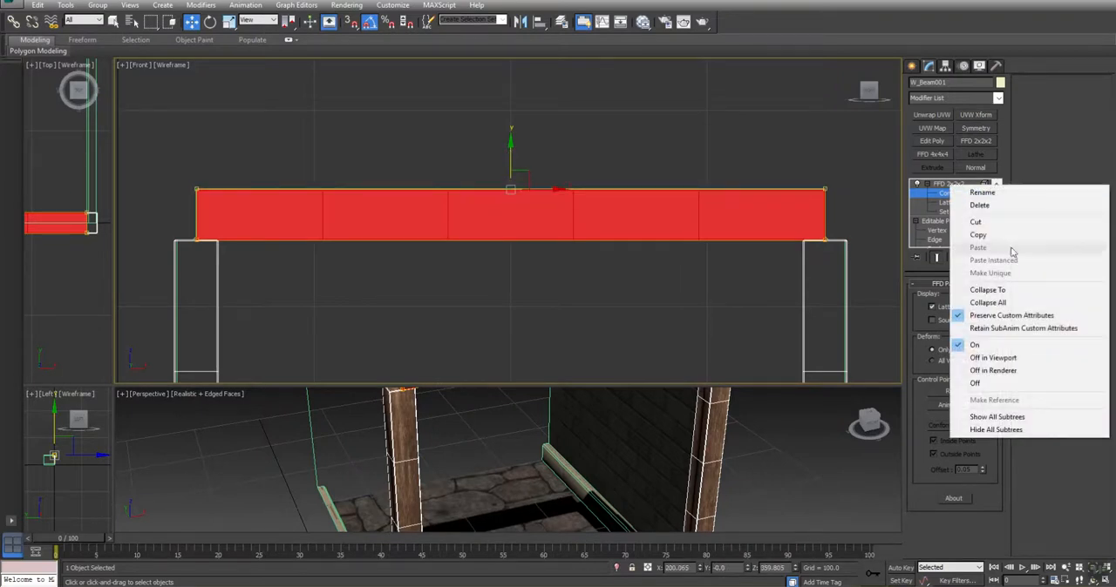
click(964, 290)
click(610, 339)
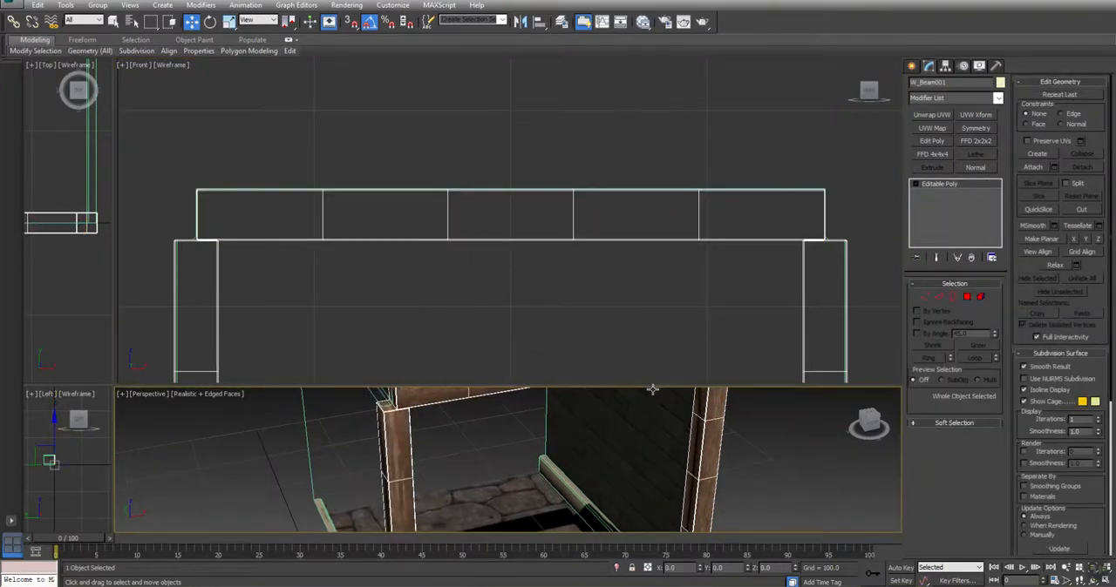
right_click(112, 386)
click(140, 377)
Move W_Plank from the spare wood props to an X of 0, beside the first post
middle_drag(692, 397, 459, 306)
key(alt+w)
scroll(458, 306, down, 3)
middle_drag(265, 385, 335, 319)
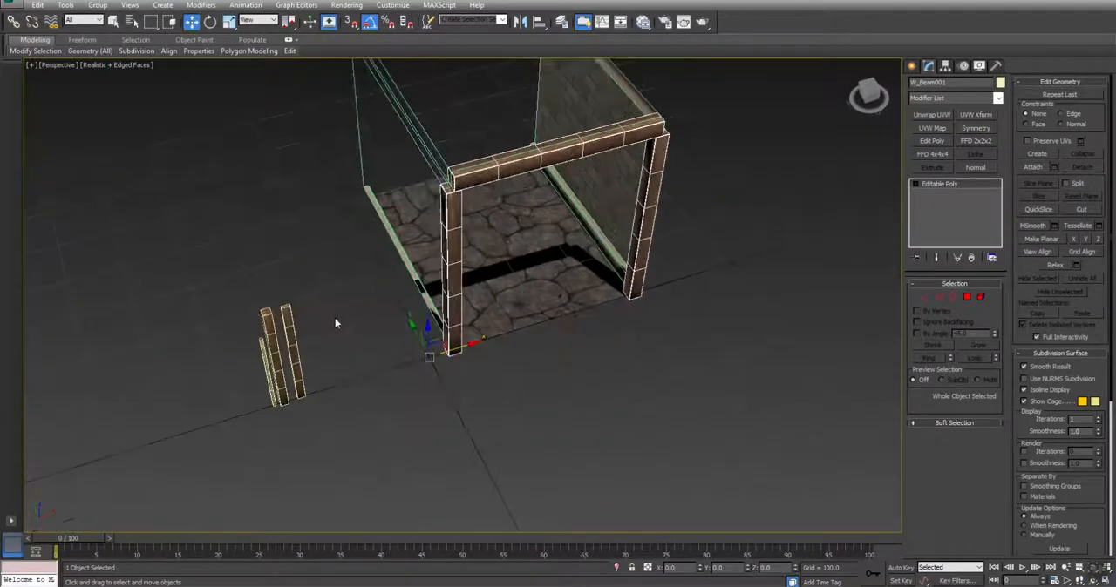
click(290, 314)
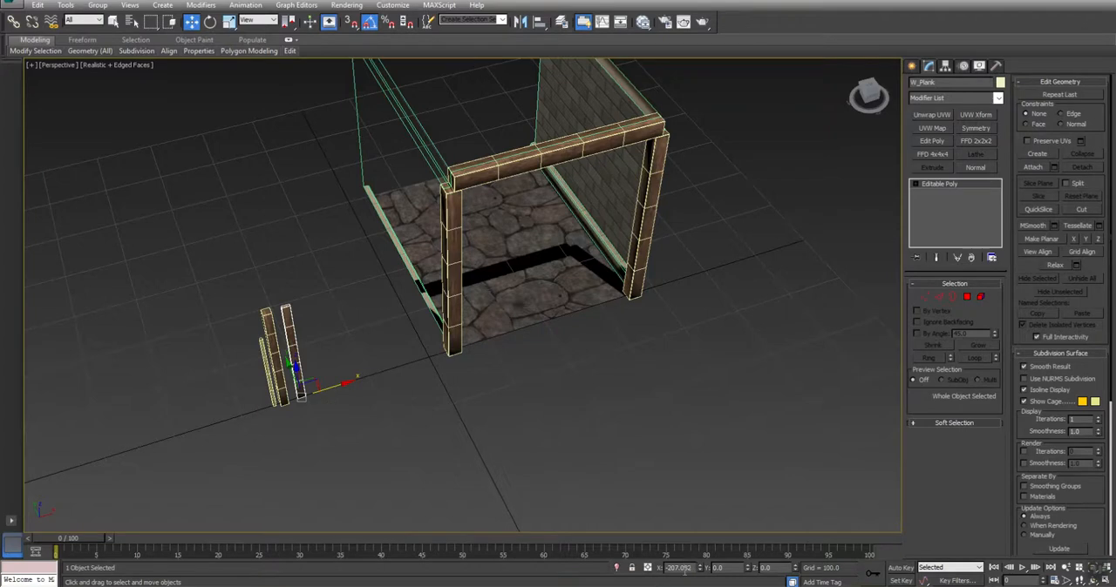
drag(296, 366, 428, 329)
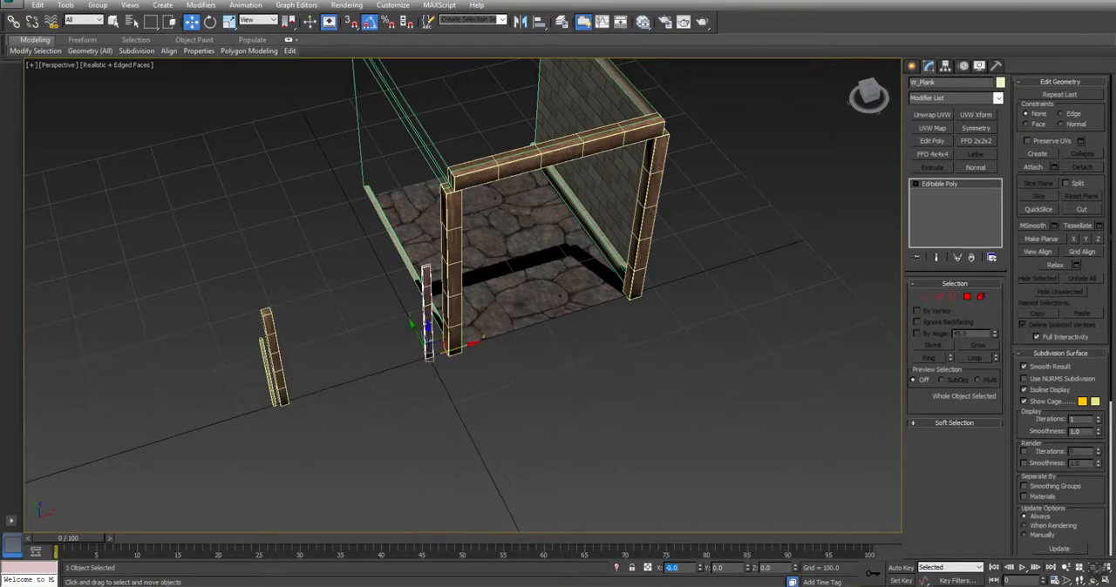
Apply an FFD 2x2x2 to W_Plank and rotate its control points so the plank lies horizontally along X
click(974, 141)
click(929, 184)
click(952, 196)
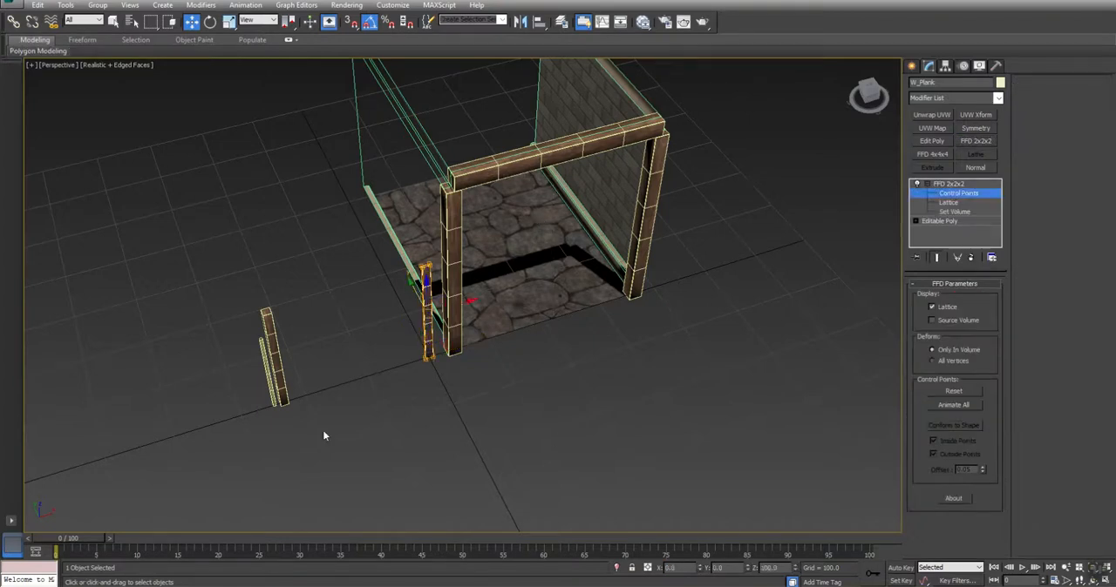
key(e)
drag(465, 327, 377, 342)
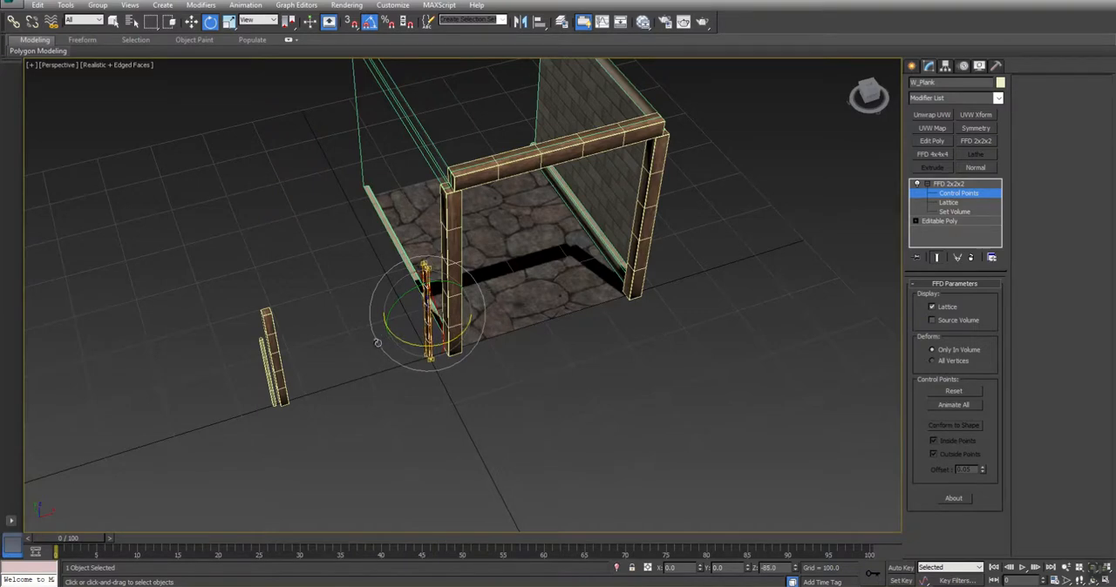
drag(401, 294, 473, 299)
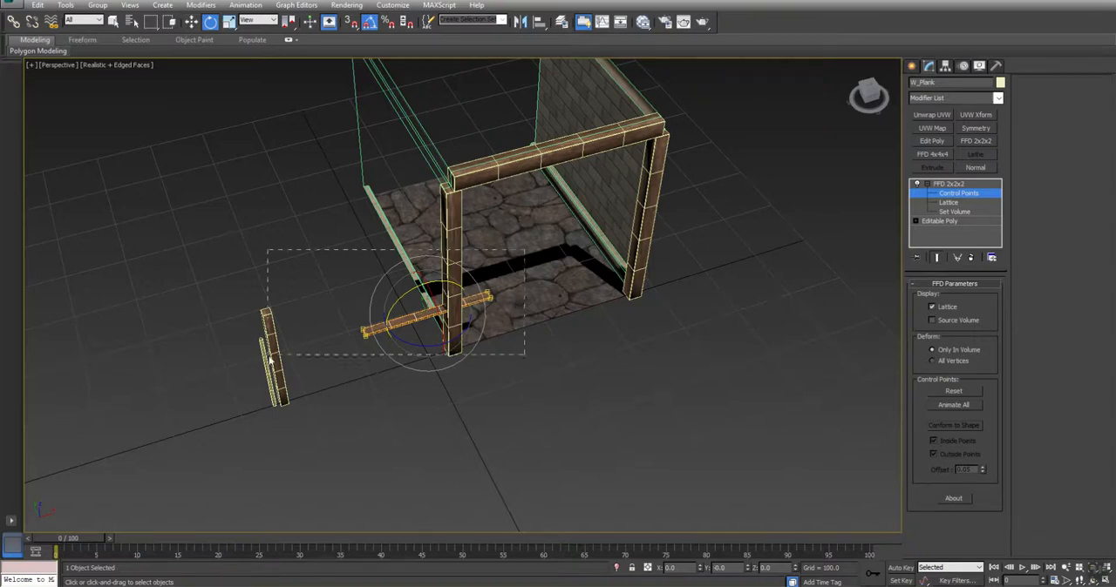
Lower all the plank's control points to floor level, at a Z of about 2.3
key(alt+w)
scroll(670, 192, up, 5)
scroll(659, 148, up, 5)
key(w)
middle_drag(616, 158, 629, 70)
scroll(679, 151, down, 3)
drag(623, 78, 614, 186)
Stretch the plank's right-end control points along X to the right post's inner face, at about 348.9
middle_drag(780, 232, 598, 203)
scroll(583, 170, down, 2)
drag(575, 155, 739, 294)
drag(637, 203, 809, 216)
scroll(767, 170, up, 5)
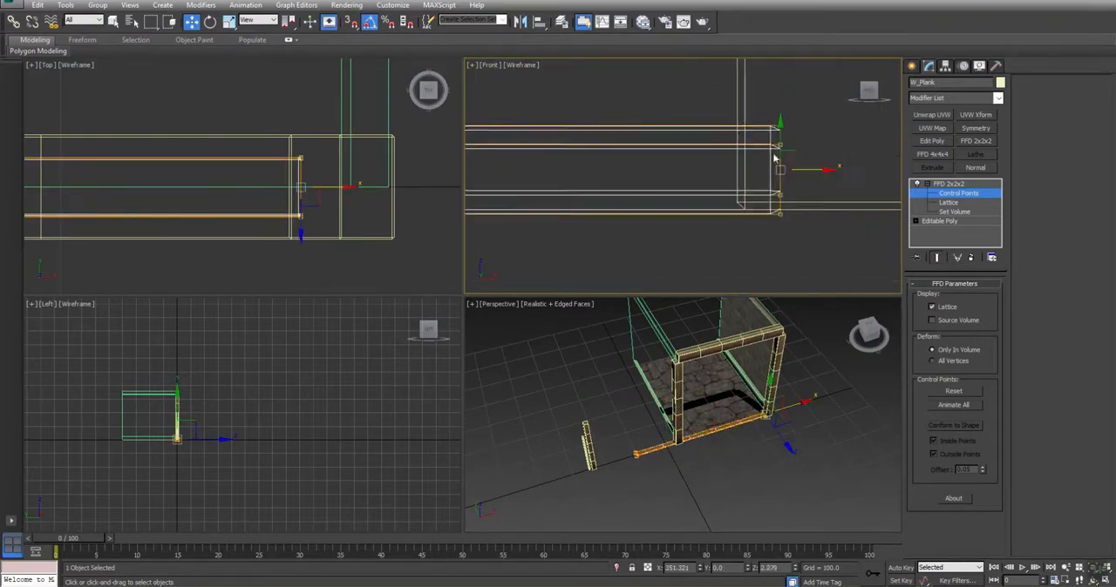
drag(811, 169, 769, 177)
scroll(769, 176, down, 6)
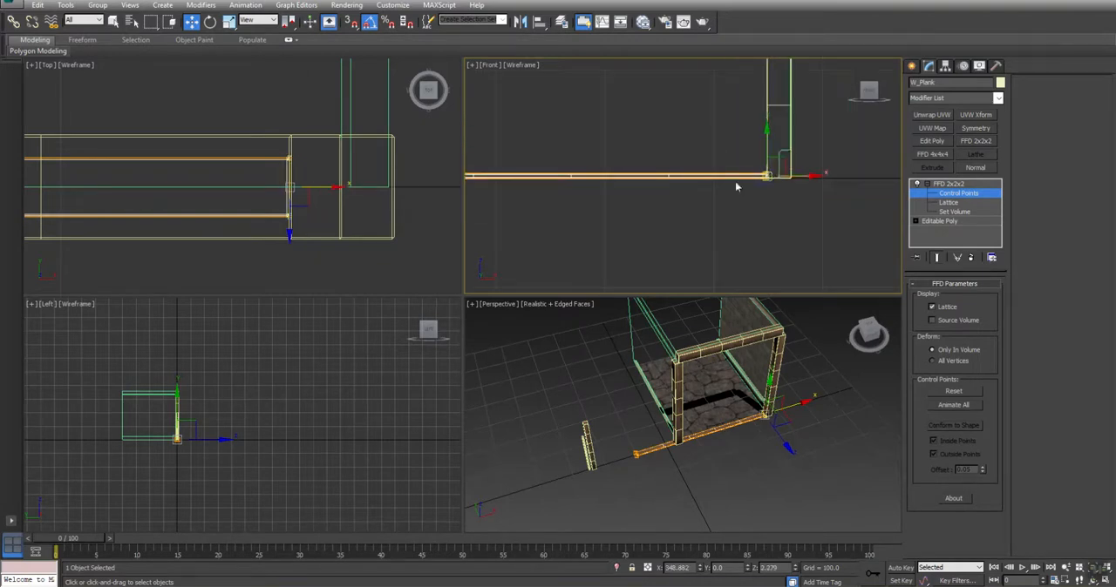
Shift the plank's left-end control points along X to meet the inner face of the left post
drag(635, 174, 718, 181)
scroll(705, 182, up, 5)
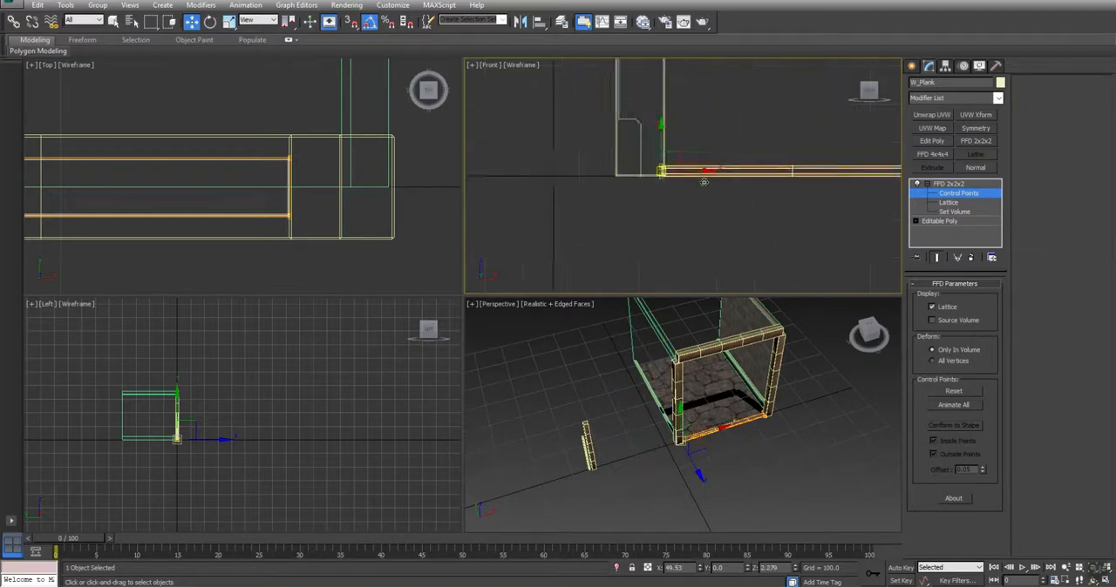
scroll(667, 185, up, 5)
drag(660, 103, 679, 105)
Convert the fitted floor plank to an editable poly and deselect it
click(757, 428)
scroll(755, 432, up, 5)
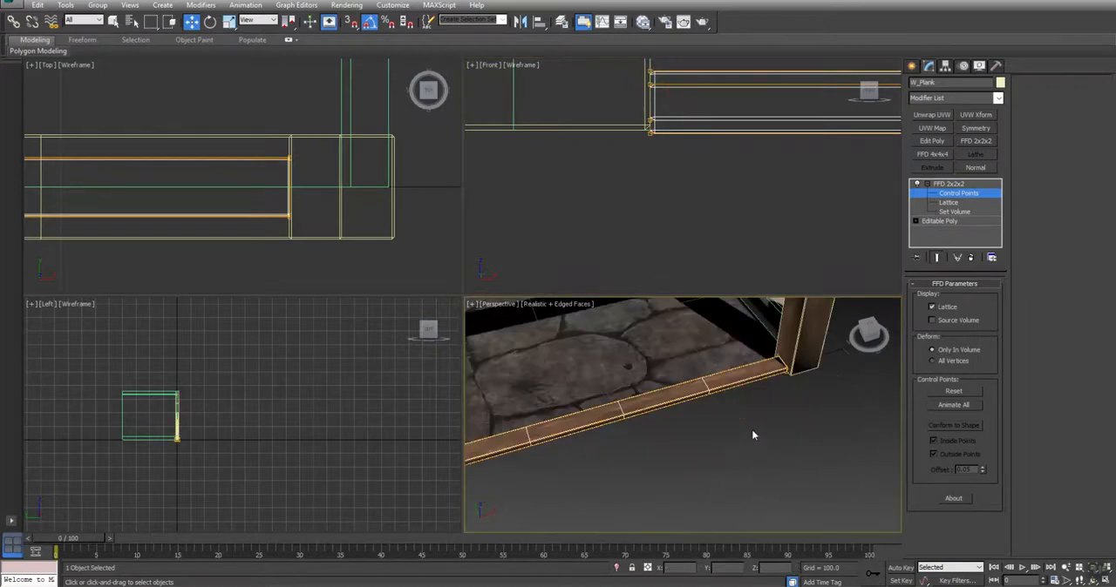
scroll(755, 433, down, 8)
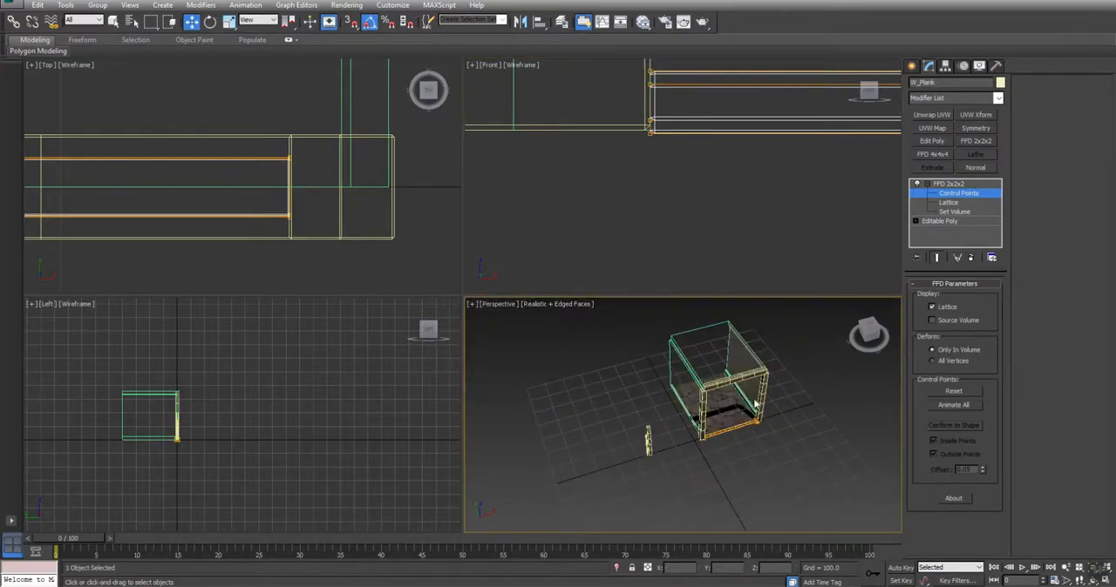
middle_drag(755, 406, 735, 380)
middle_drag(645, 377, 640, 385)
key(alt+w)
alt+middle_drag(660, 336, 419, 257)
right_click(688, 203)
mouse_move(730, 293)
click(814, 312)
alt+middle_drag(499, 239, 512, 264)
click(487, 307)
Clone the frame's top crossbeam as an element and place the copy lower in the opening
scroll(463, 297, up, 6)
scroll(463, 294, down, 2)
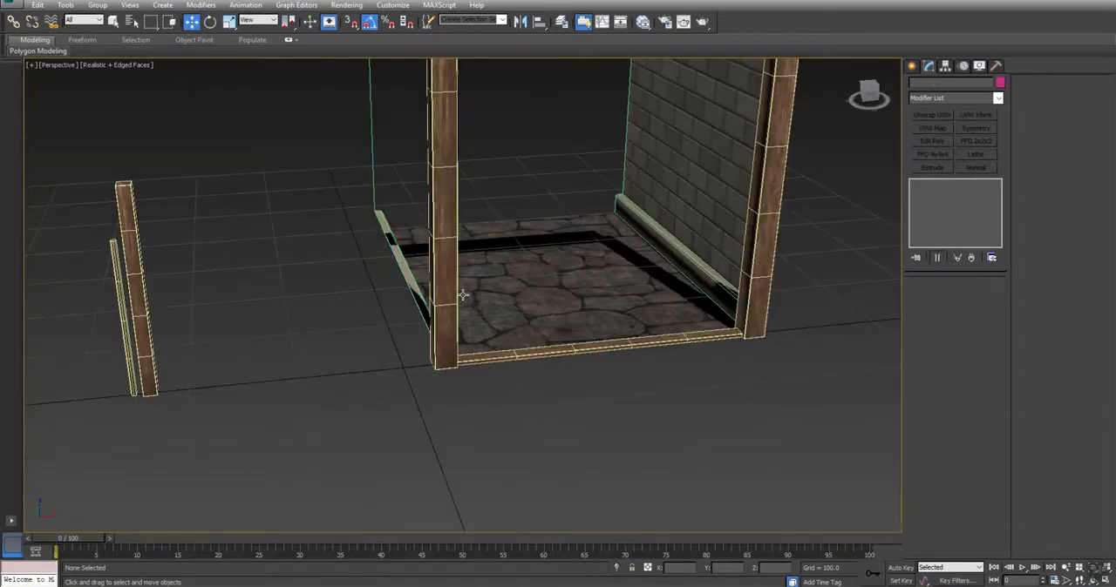
click(558, 350)
alt+middle_drag(558, 349, 450, 395)
click(476, 322)
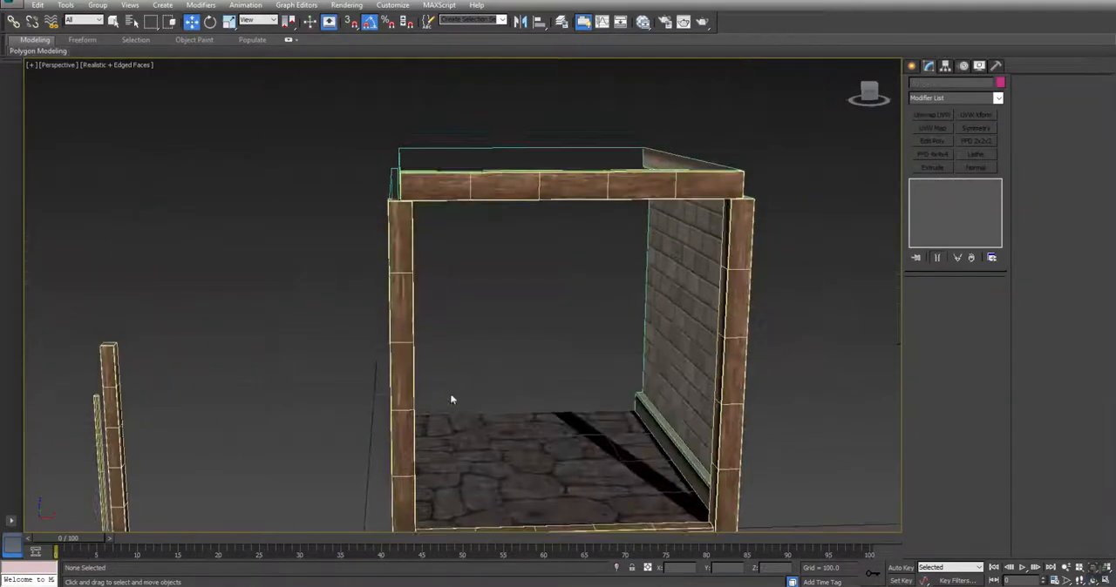
click(454, 188)
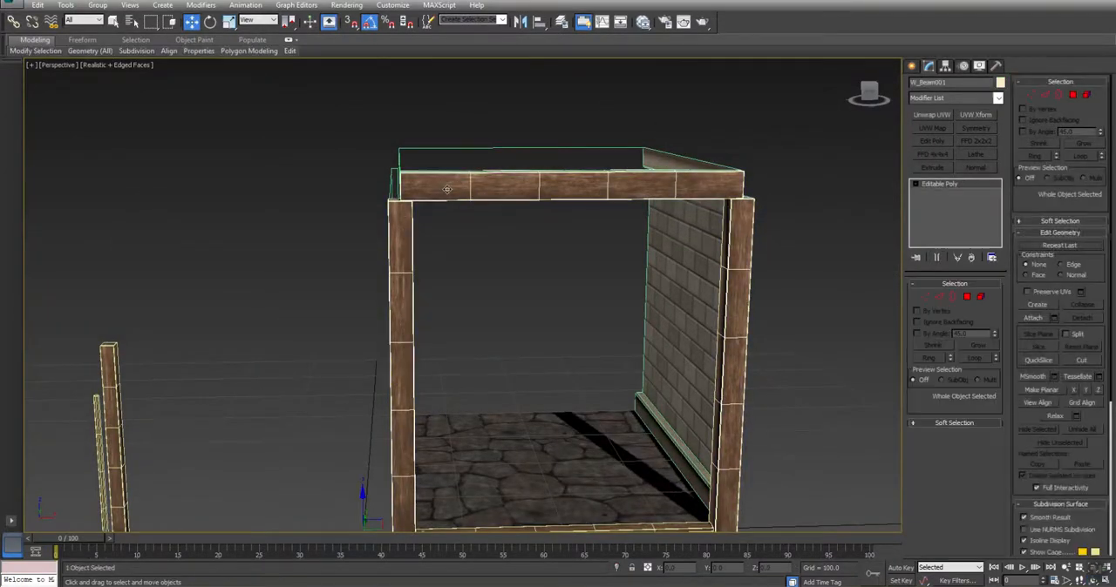
click(980, 297)
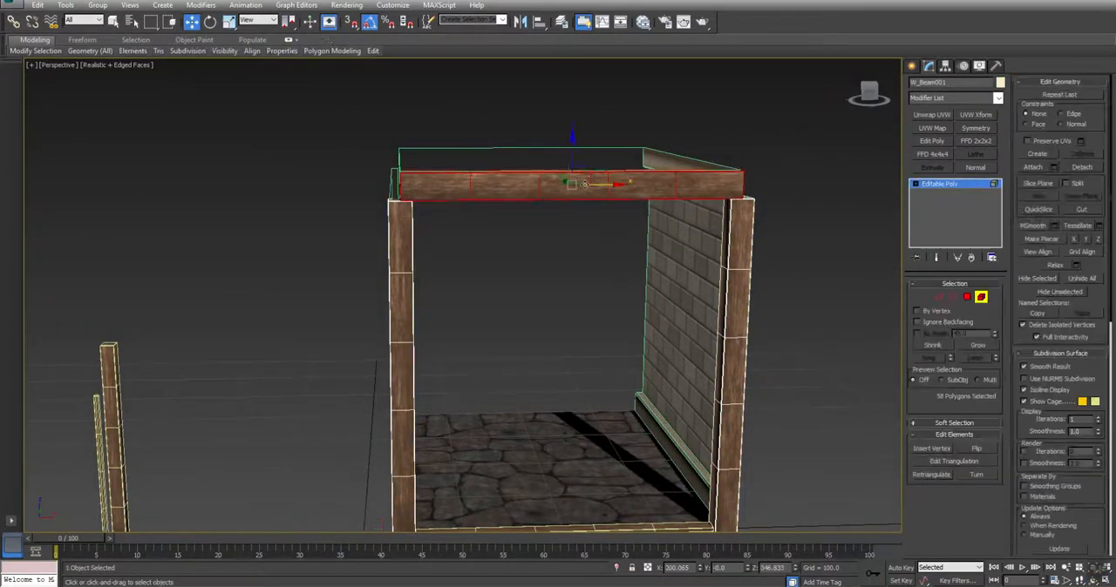
shift+drag(573, 139, 583, 237)
click(605, 301)
Scale the copied beam slightly thinner and tilt it 45 degrees about Y to form a diagonal brace
key(r)
alt+middle_drag(526, 307, 594, 295)
drag(579, 241, 553, 258)
key(e)
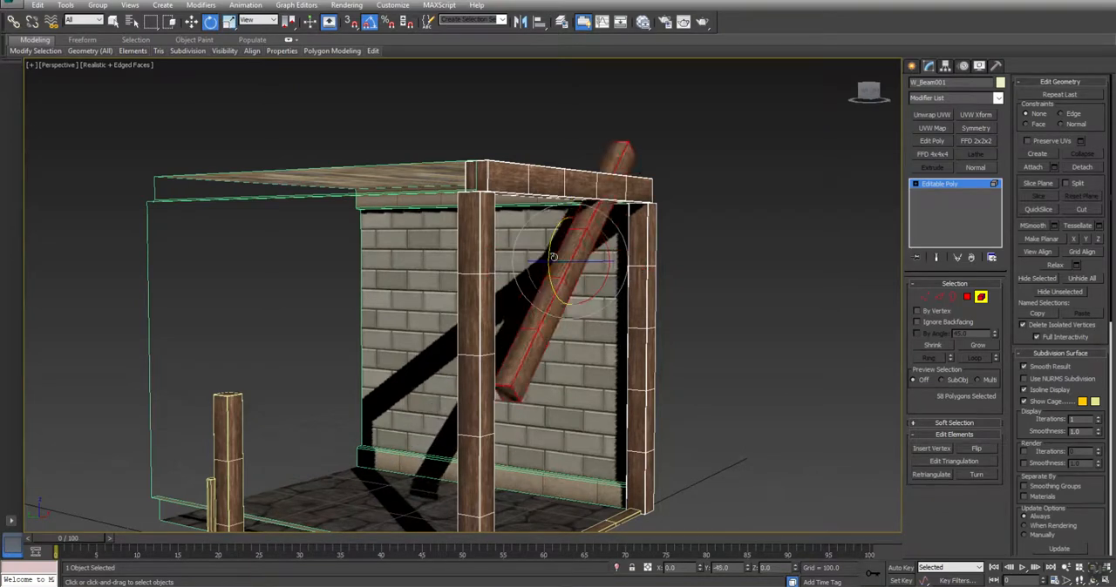
alt+middle_drag(553, 257, 589, 246)
key(w)
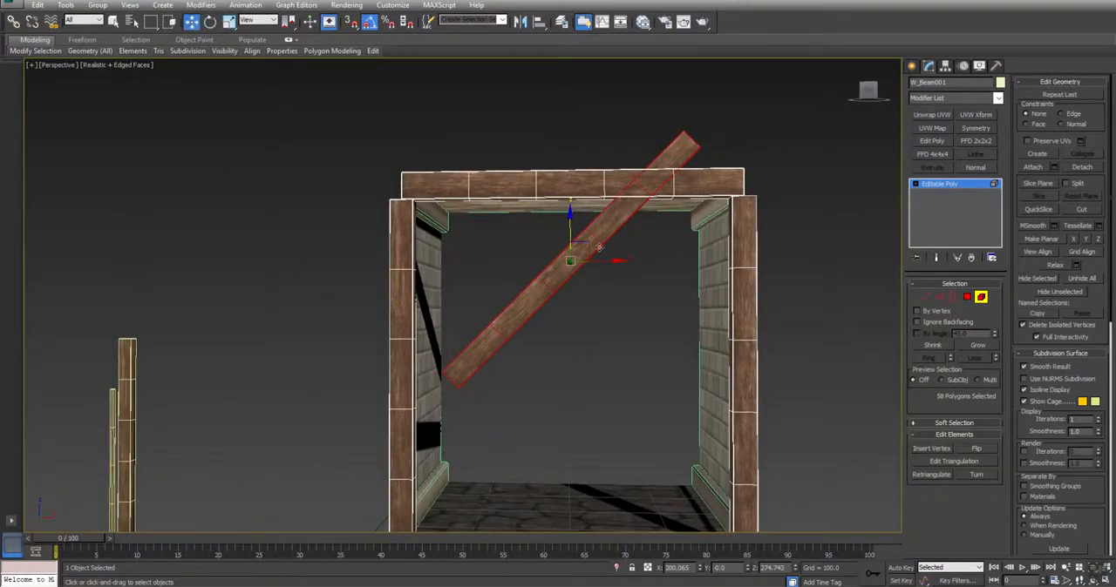
Position the brace across the left corner, clone it as an element to the right corner and rotate the copy 180 degrees about Z
mouse_move(589, 247)
mouse_down()
mouse_move(445, 327)
mouse_move(462, 216)
mouse_move(452, 217)
mouse_move(429, 233)
mouse_move(742, 251)
mouse_up()
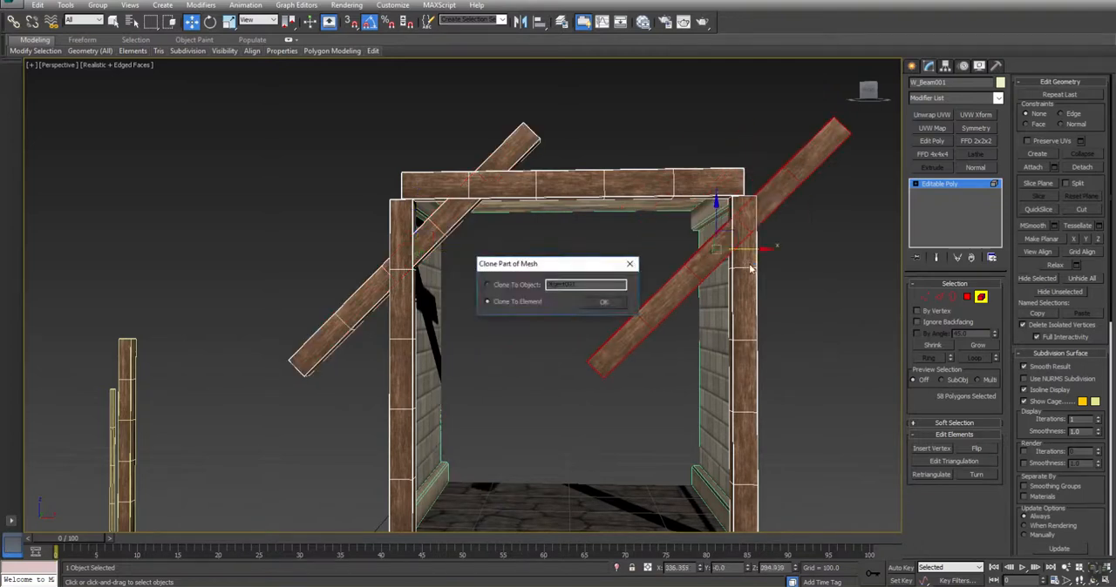
key(Return)
key(e)
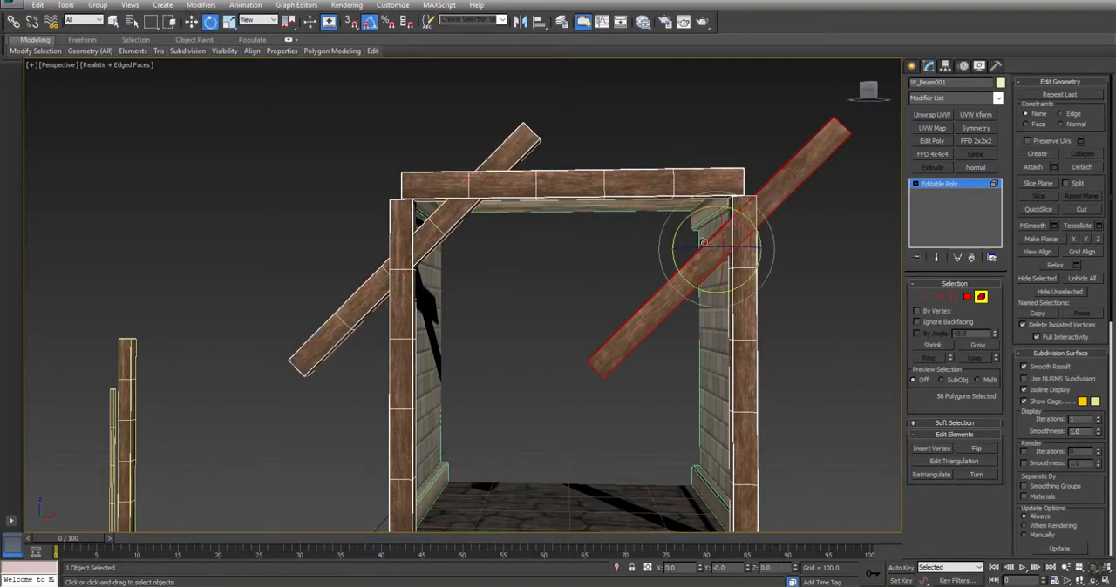
drag(694, 244, 797, 273)
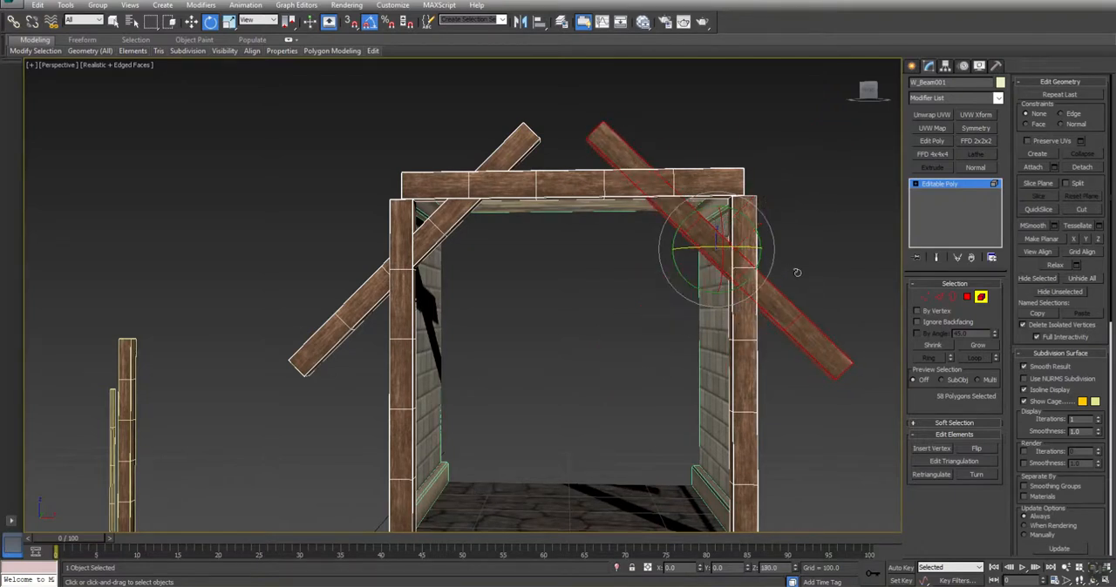
key(w)
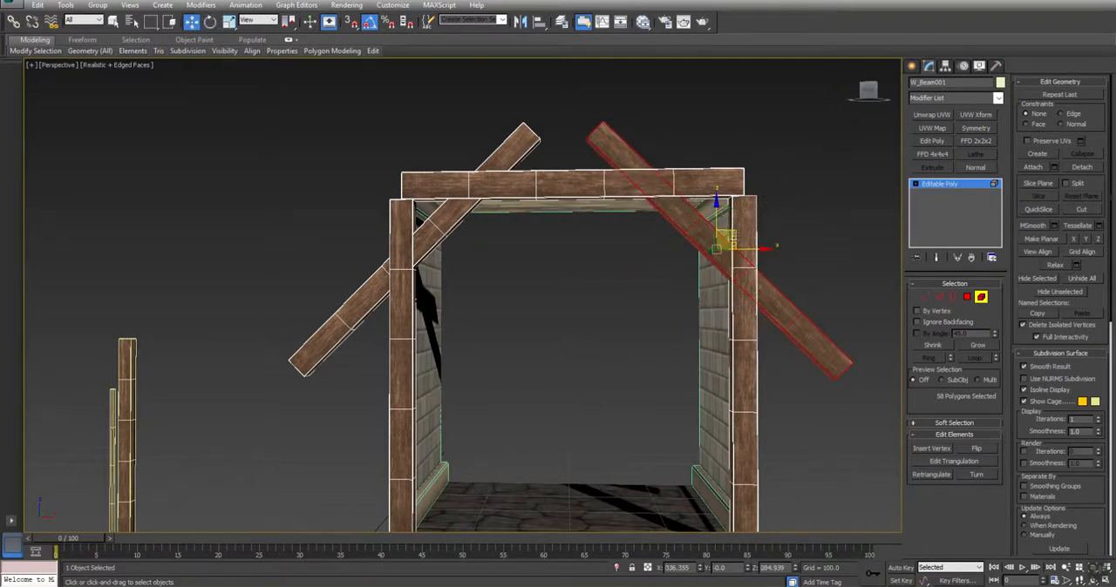
Select both braces and slice them horizontally along the crossbeam's underside, at a Z of about 336, in the front view
scroll(695, 266, up, 3)
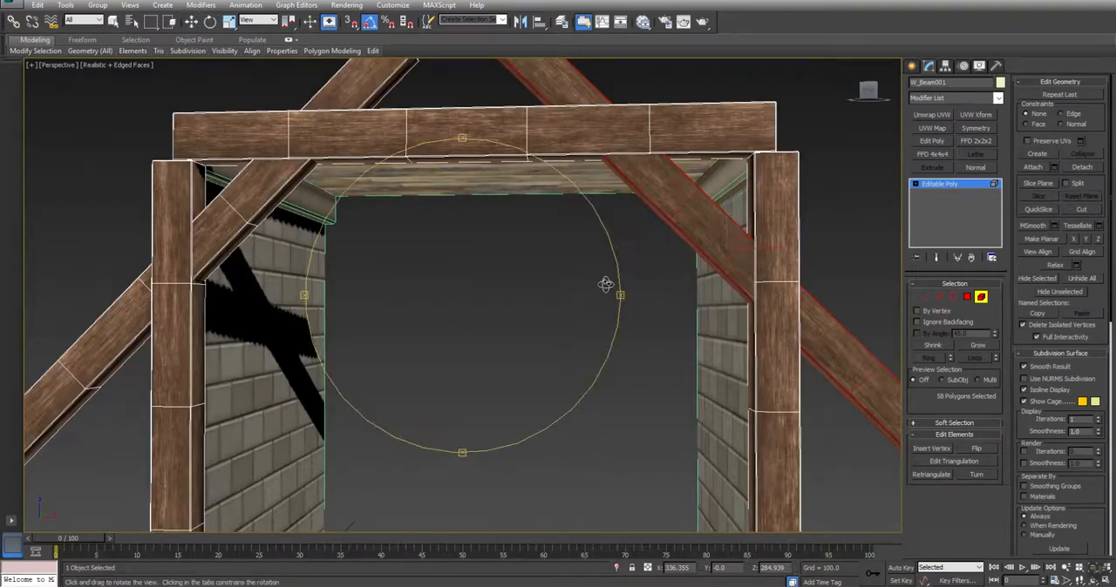
mouse_move(602, 284)
alt+middle_down()
mouse_move(685, 252)
mouse_move(609, 284)
alt+middle_up()
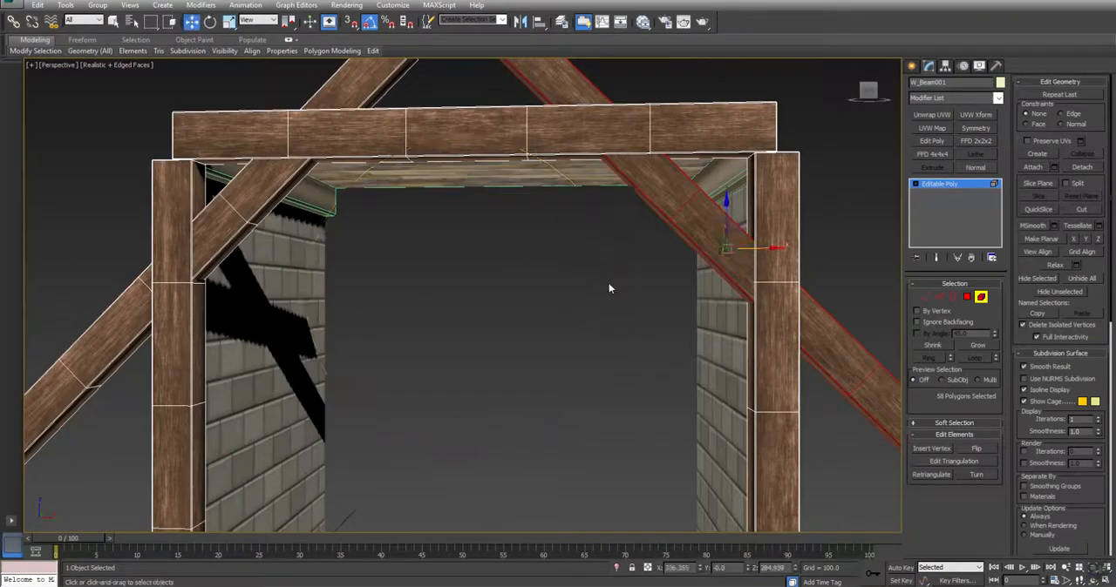
scroll(608, 284, down, 3)
ctrl+drag(581, 110, 457, 149)
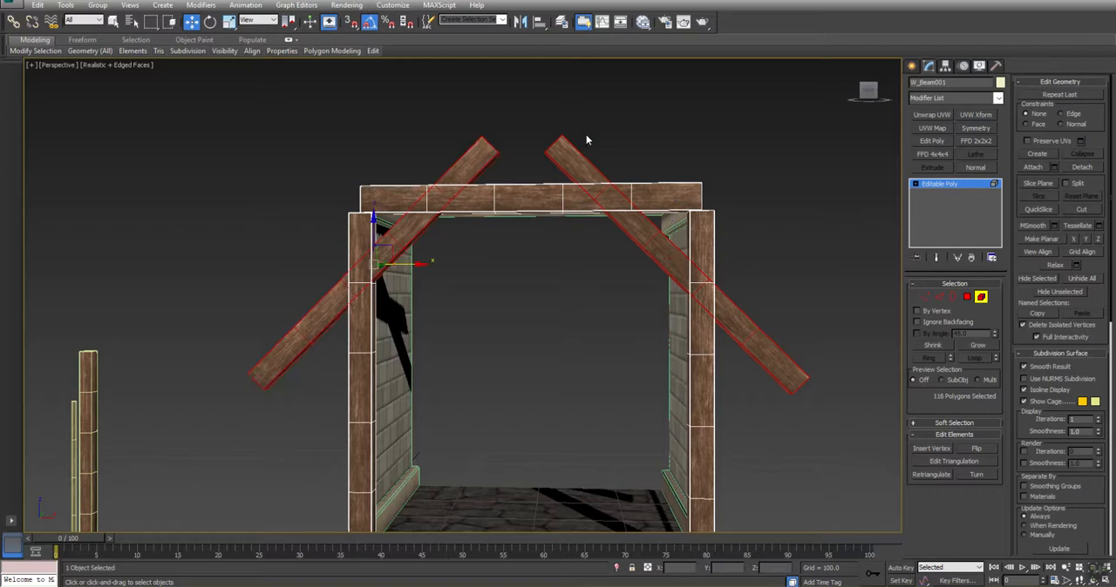
key(alt+w)
middle_drag(717, 155, 739, 202)
key(alt+w)
key(z)
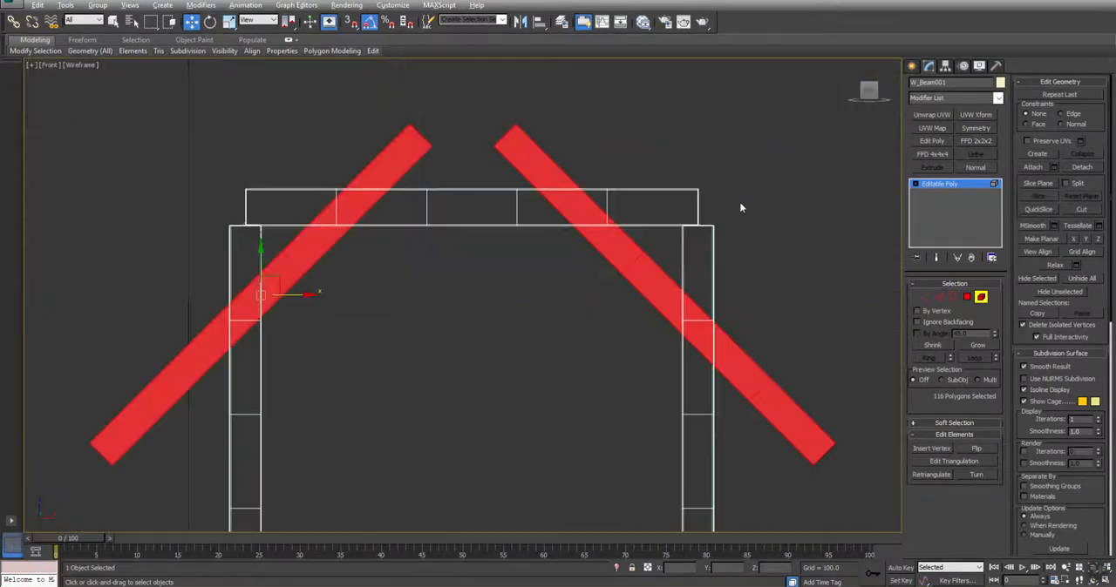
click(1035, 183)
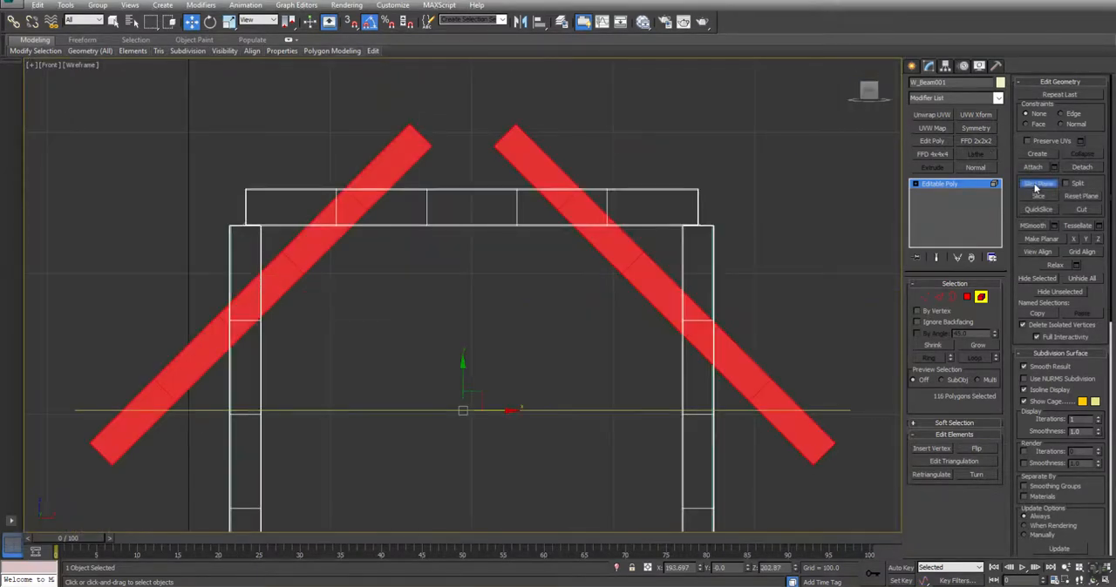
drag(463, 373, 480, 196)
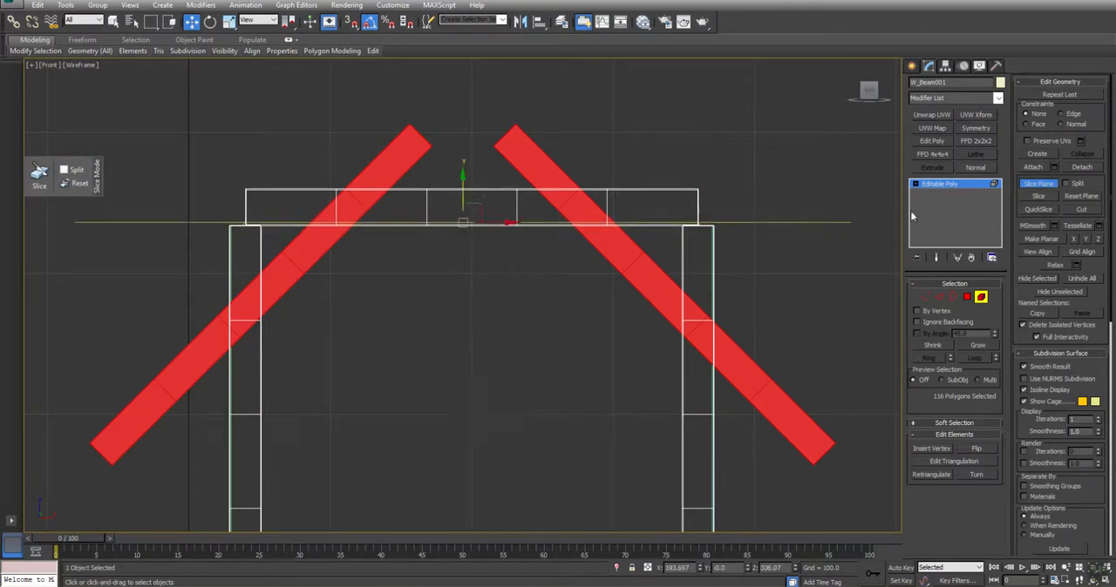
click(1040, 193)
click(1047, 184)
Rotate the slice plane to vertical and slice the braces at the right post's inner face, at an X of about 350
click(1037, 184)
key(e)
drag(484, 185, 711, 254)
key(w)
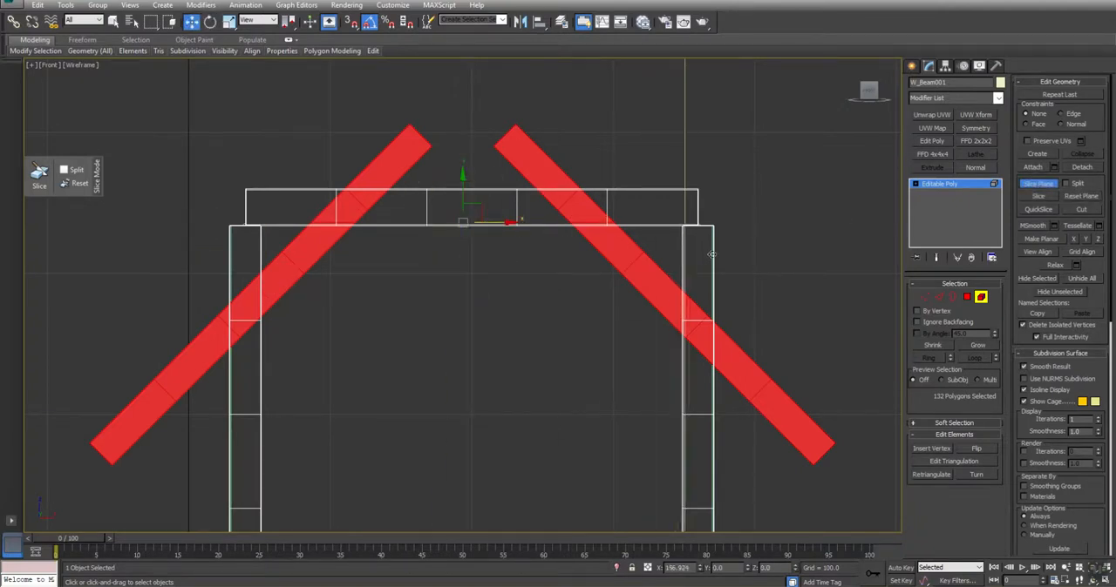
scroll(711, 284, up, 5)
middle_drag(657, 357, 654, 277)
key(space)
drag(651, 269, 650, 267)
click(1037, 184)
Slice the braces vertically at the left post's inner face, at an X of about 50
scroll(507, 338, down, 7)
middle_drag(405, 300, 666, 224)
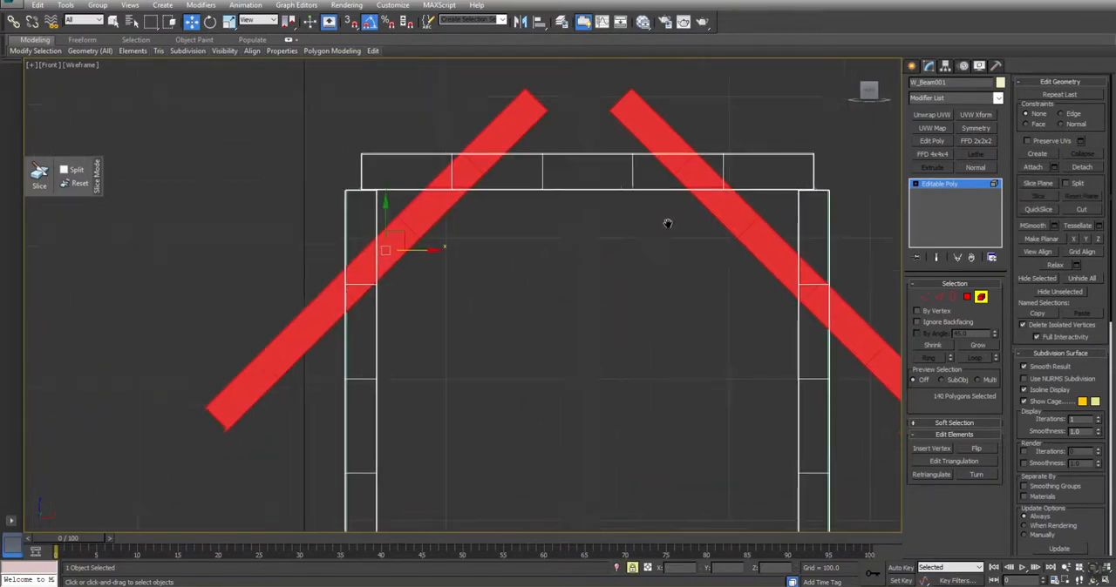
click(1037, 184)
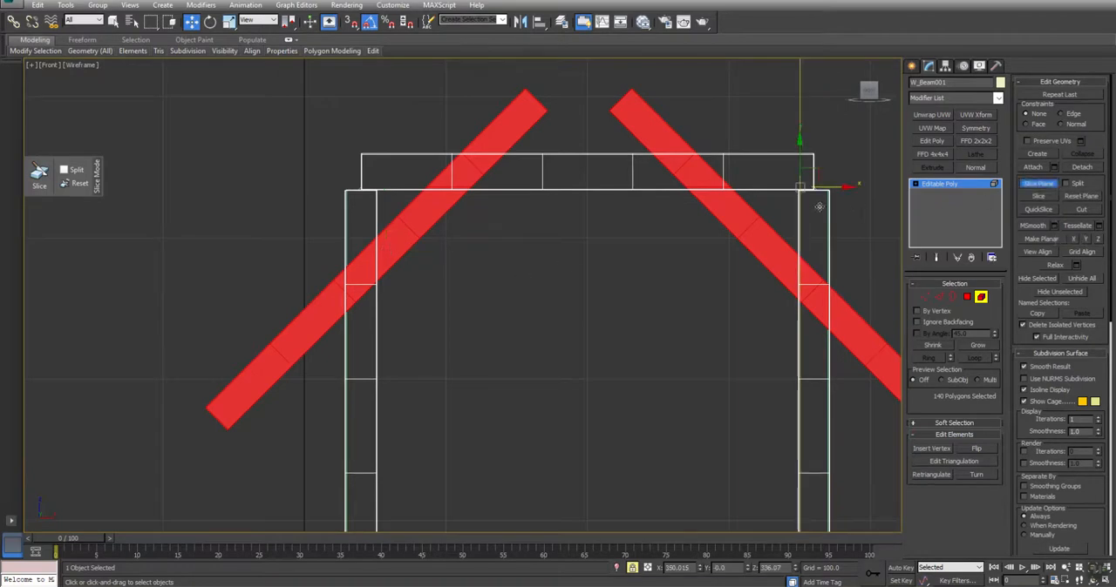
drag(835, 185, 409, 229)
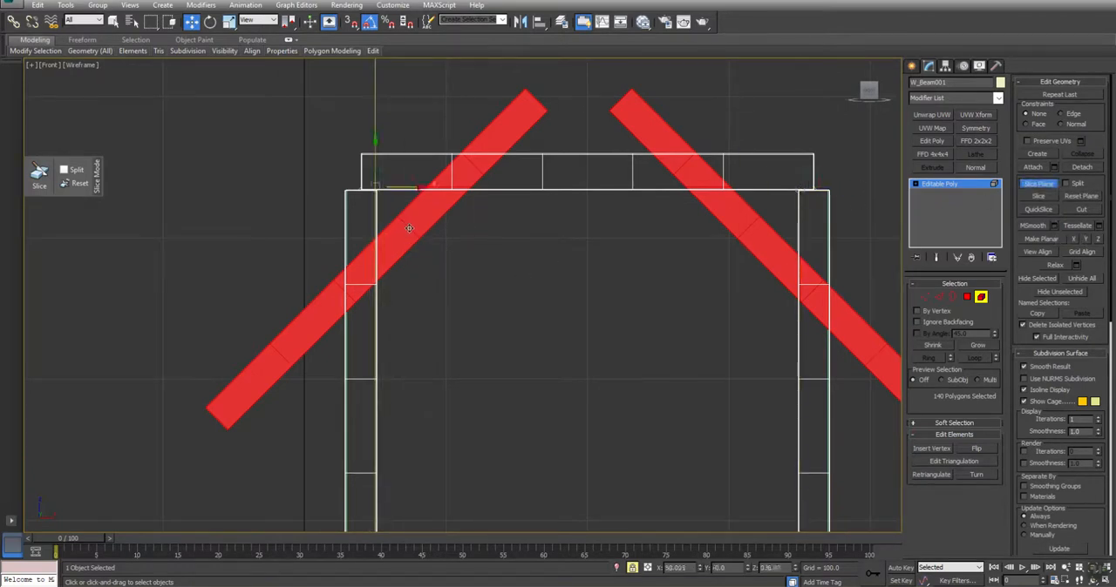
click(1048, 184)
Delete the brace polygons beyond the slice lines, keeping only the segments between the crossbeam and the posts' inner faces
click(967, 297)
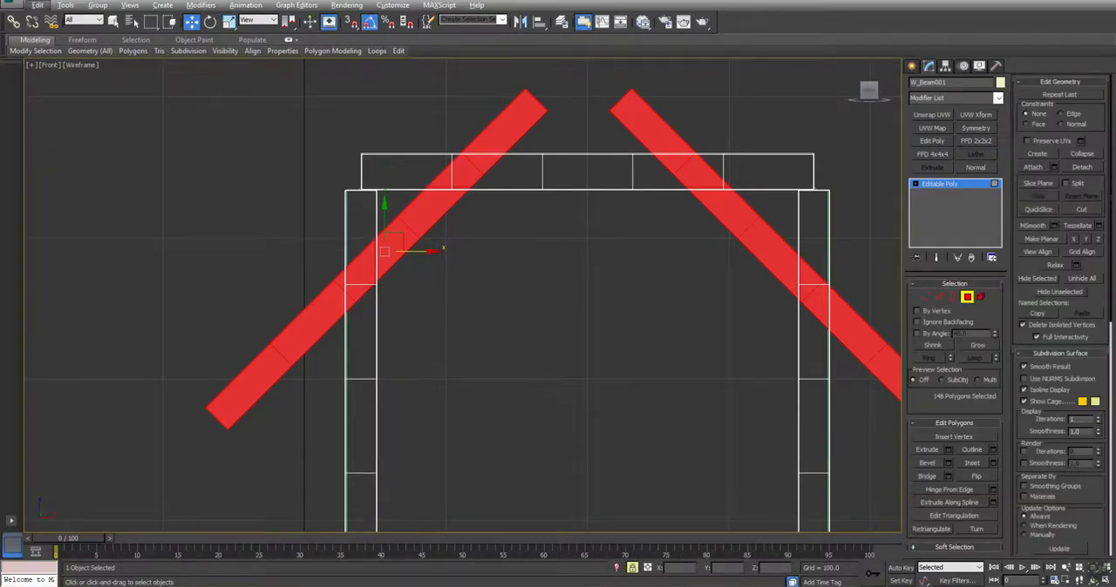
alt+drag(422, 230, 389, 209)
alt+drag(617, 410, 777, 210)
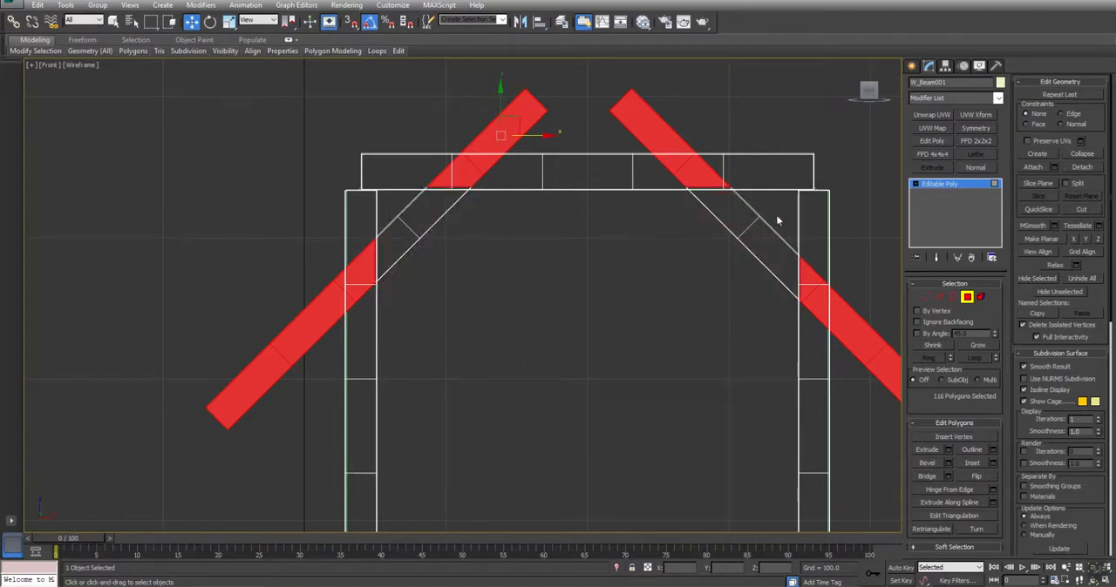
key(Delete)
click(969, 297)
Attach the floor plank to the beam frame object
middle_drag(616, 418, 591, 243)
scroll(591, 243, down, 2)
key(alt+w)
key(alt+w)
alt+middle_drag(759, 410, 453, 326)
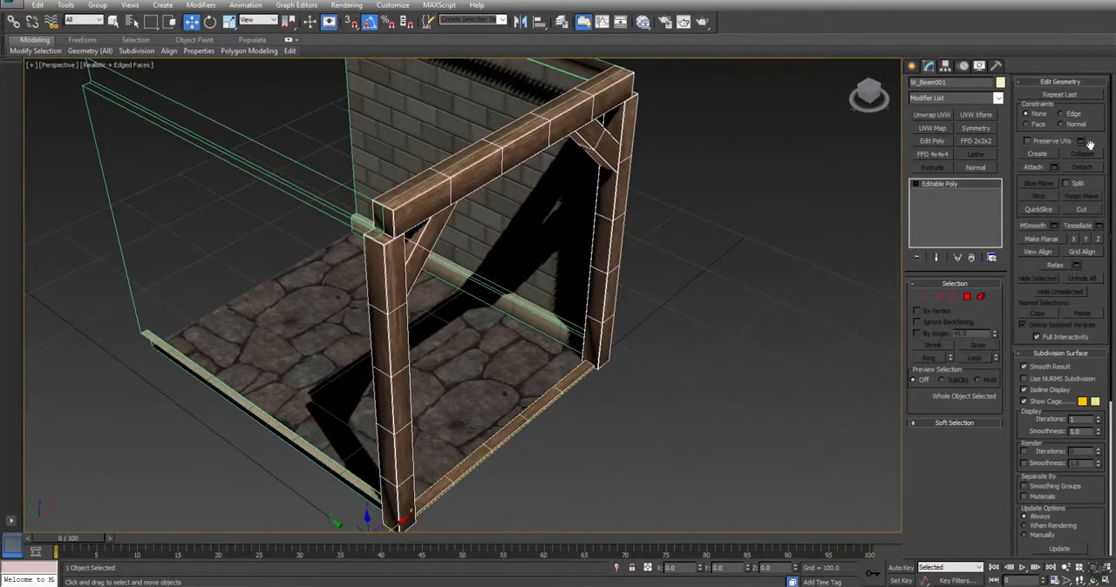
click(1033, 167)
scroll(601, 353, up, 10)
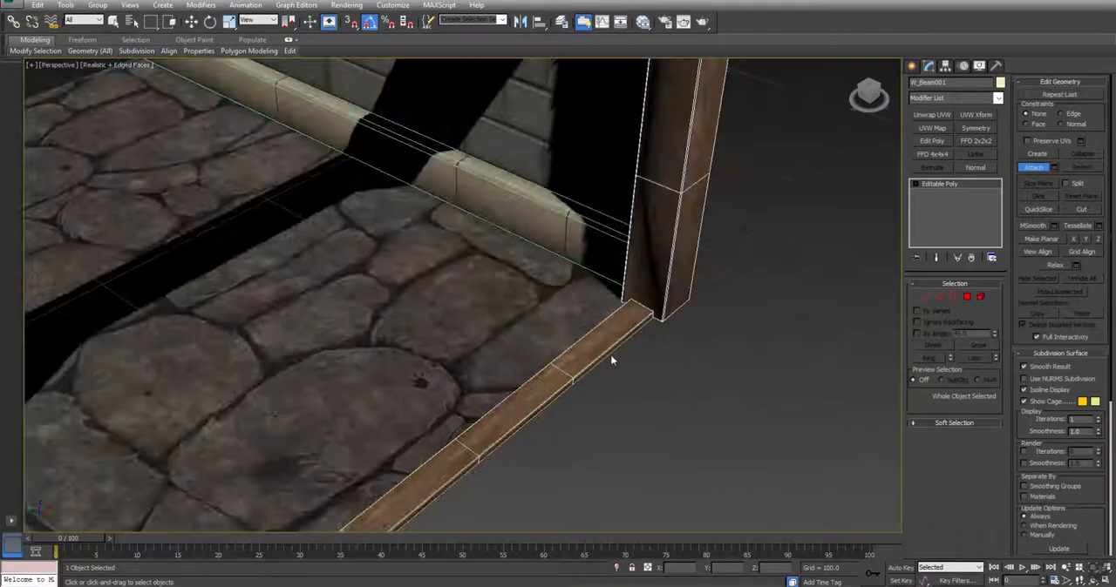
scroll(648, 384, down, 10)
alt+middle_drag(643, 401, 521, 320)
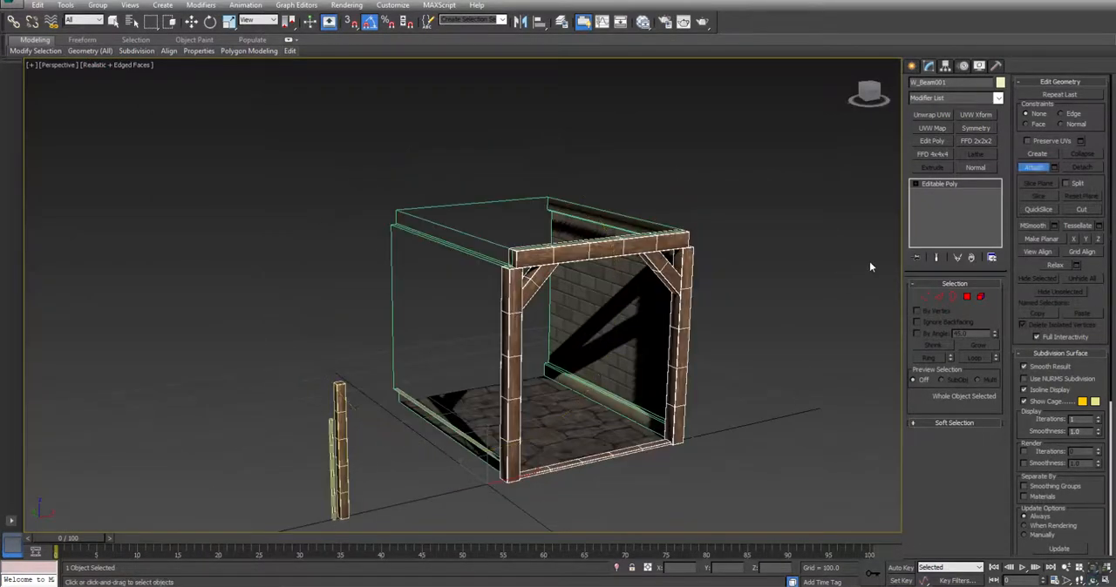
key(w)
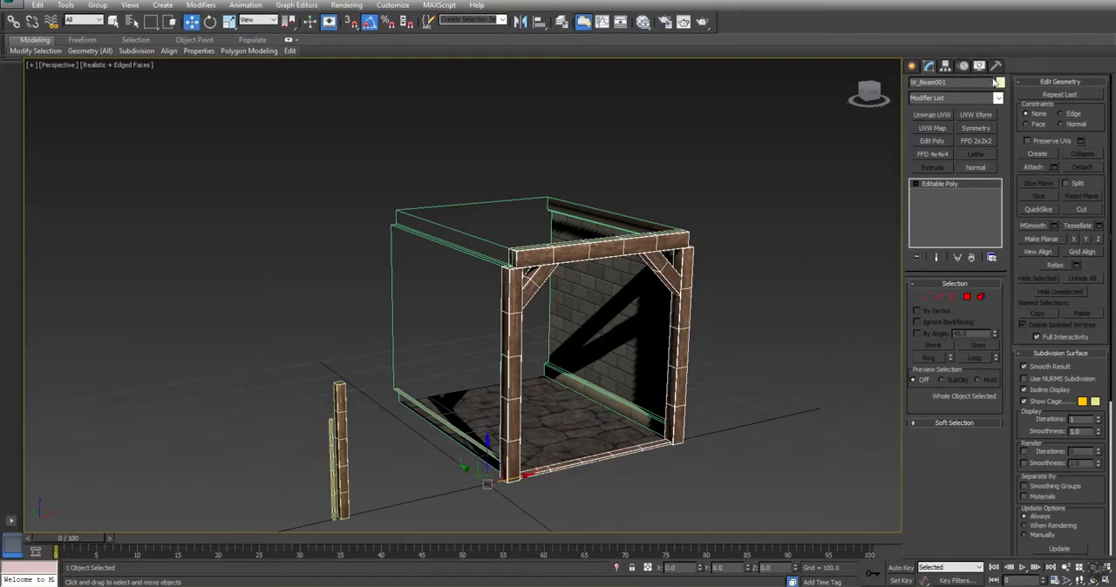
Apply an Unwrap UVW modifier to the frame and move its UVs to map channel 2
click(930, 115)
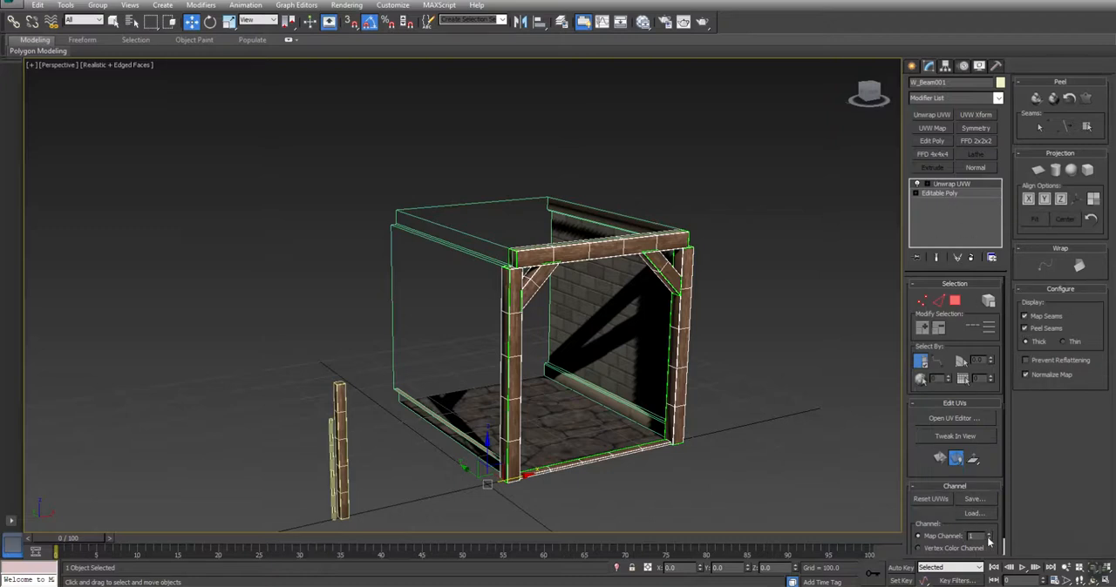
click(990, 535)
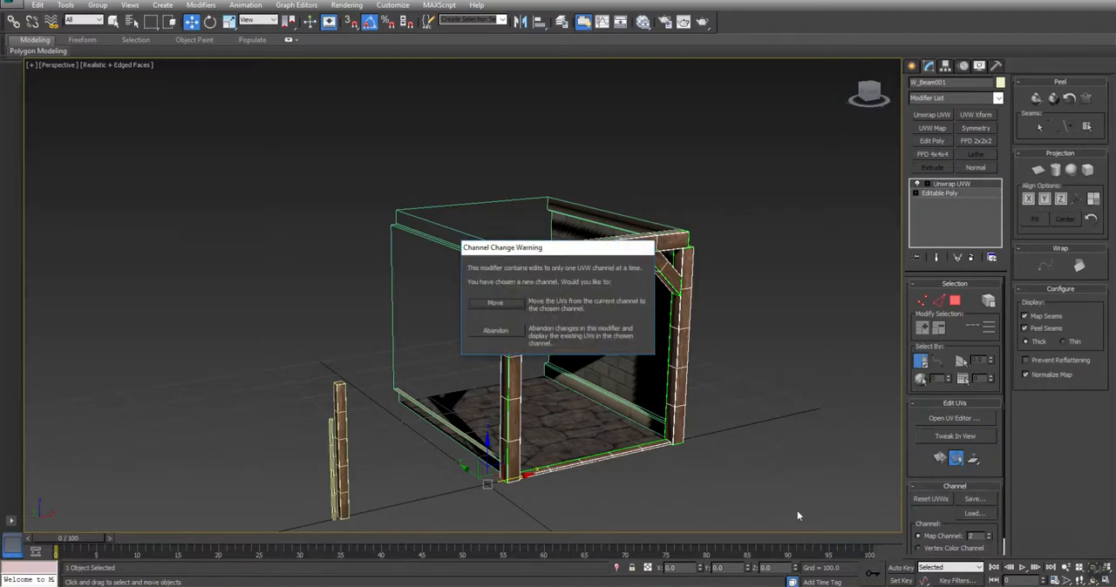
click(494, 304)
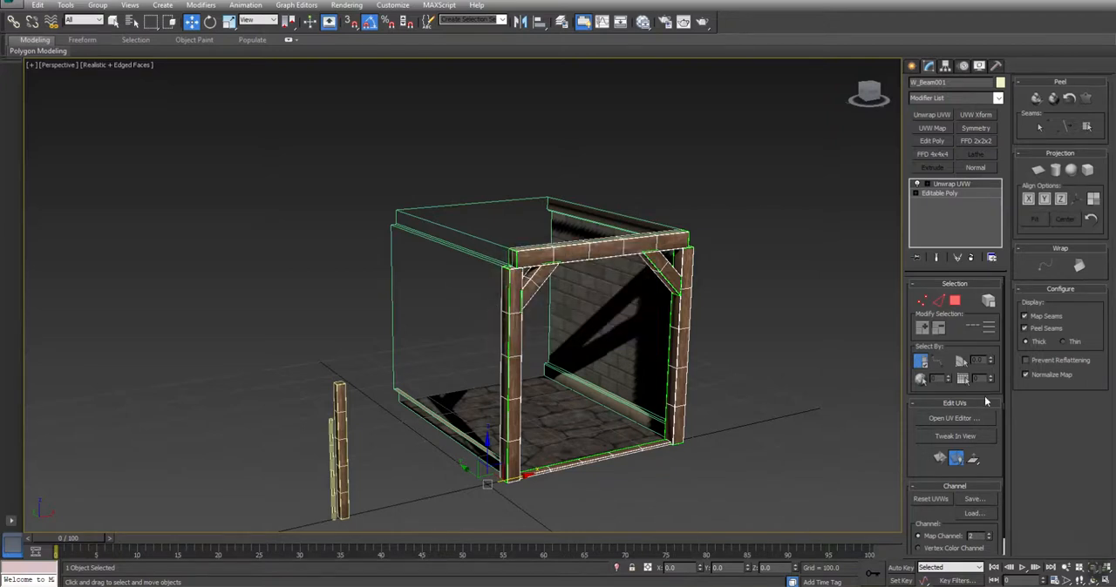
Select all the frame's UV polygons, hide the checker background and pack the UV elements within the UV square
click(965, 418)
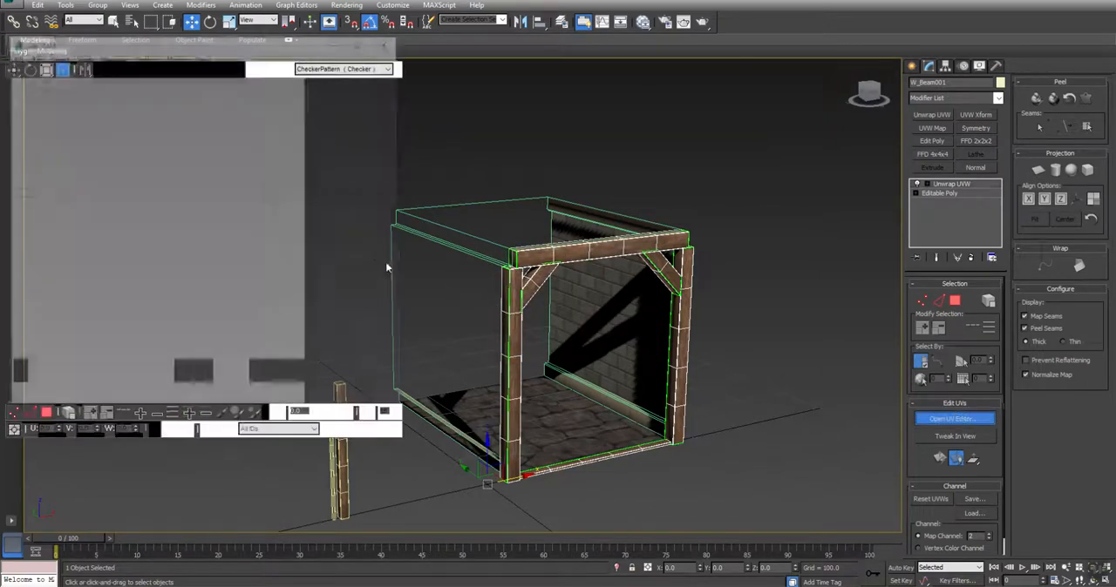
click(48, 413)
click(281, 307)
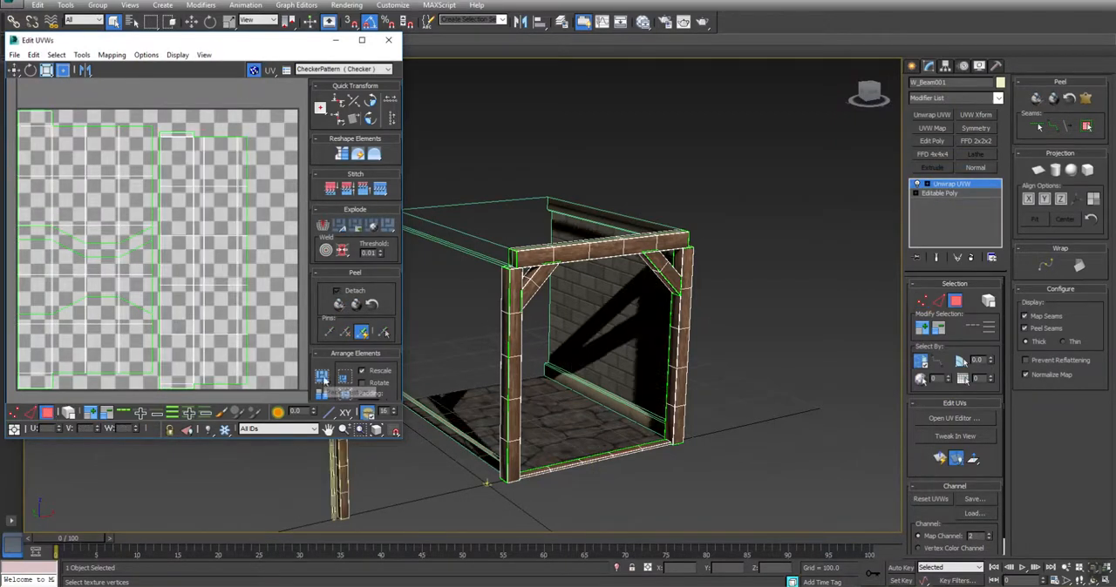
click(253, 70)
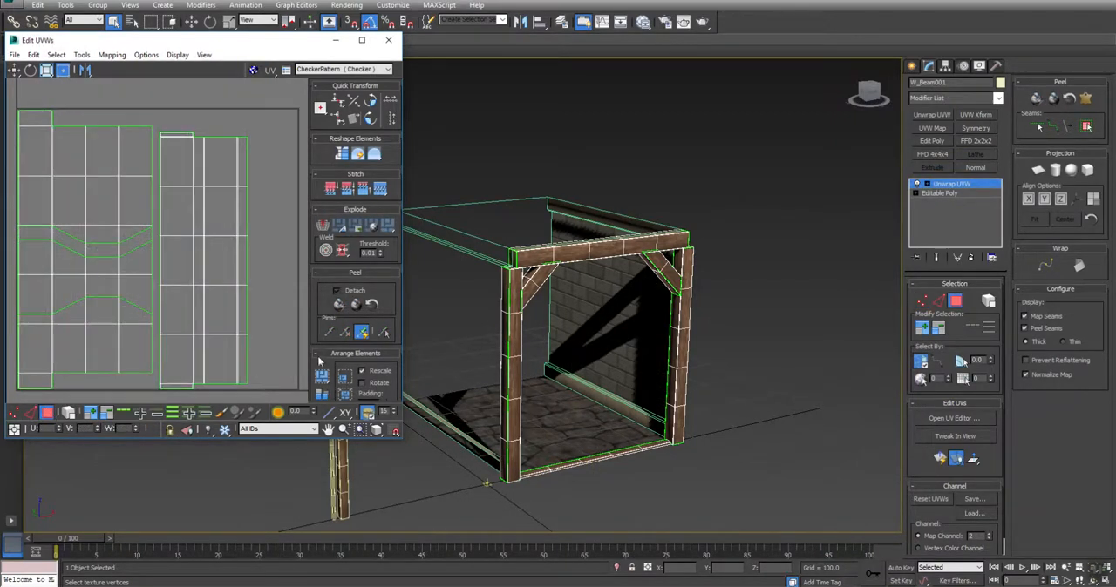
click(322, 377)
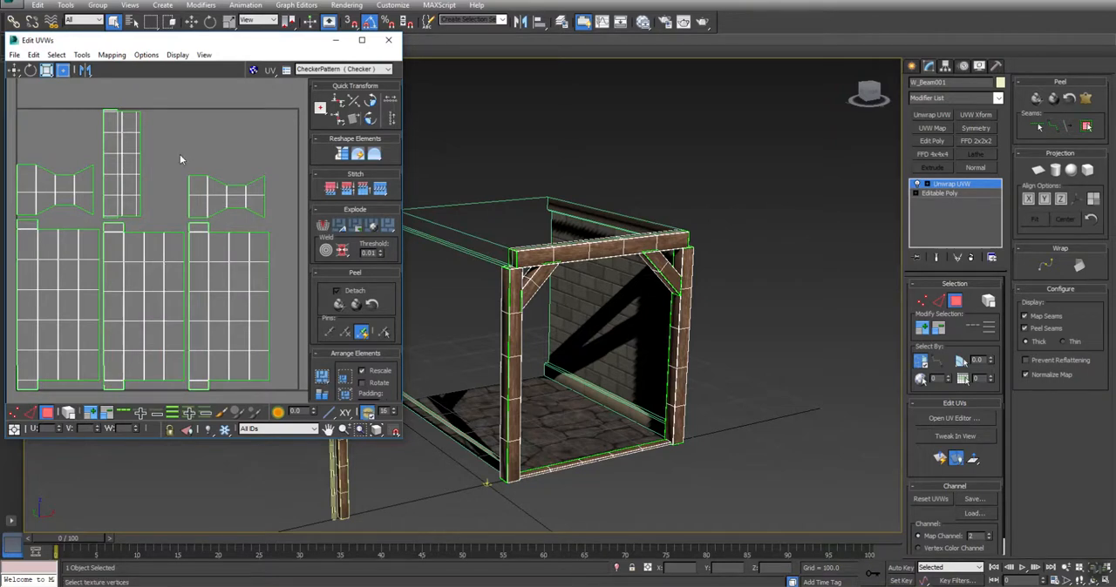
Convert the unwrapped frame to an editable poly and rename it Frame
right_click(767, 217)
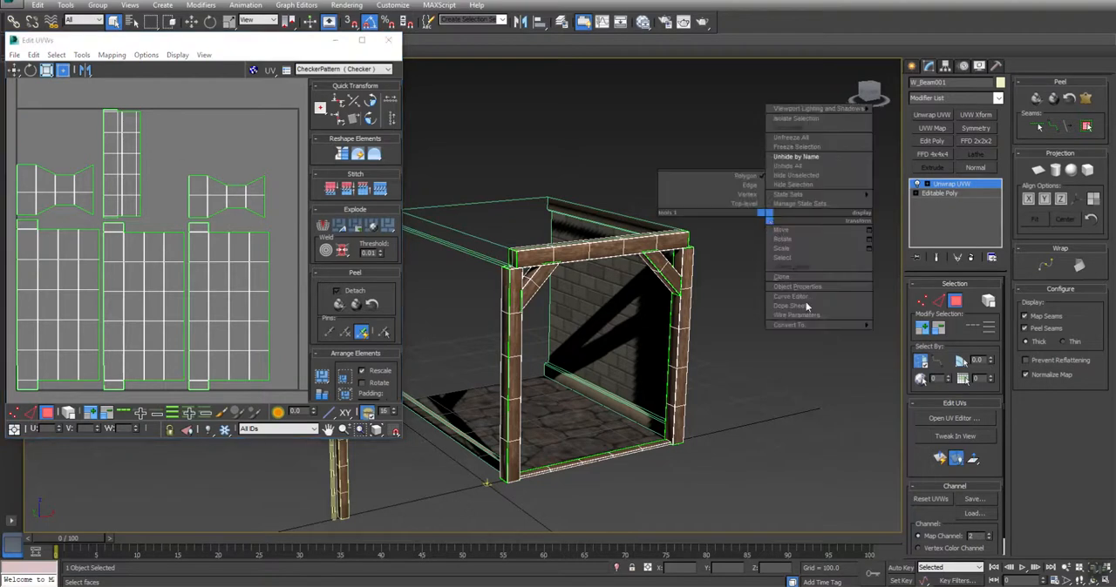
mouse_move(810, 325)
click(911, 334)
drag(956, 84, 587, 140)
text(Frame)
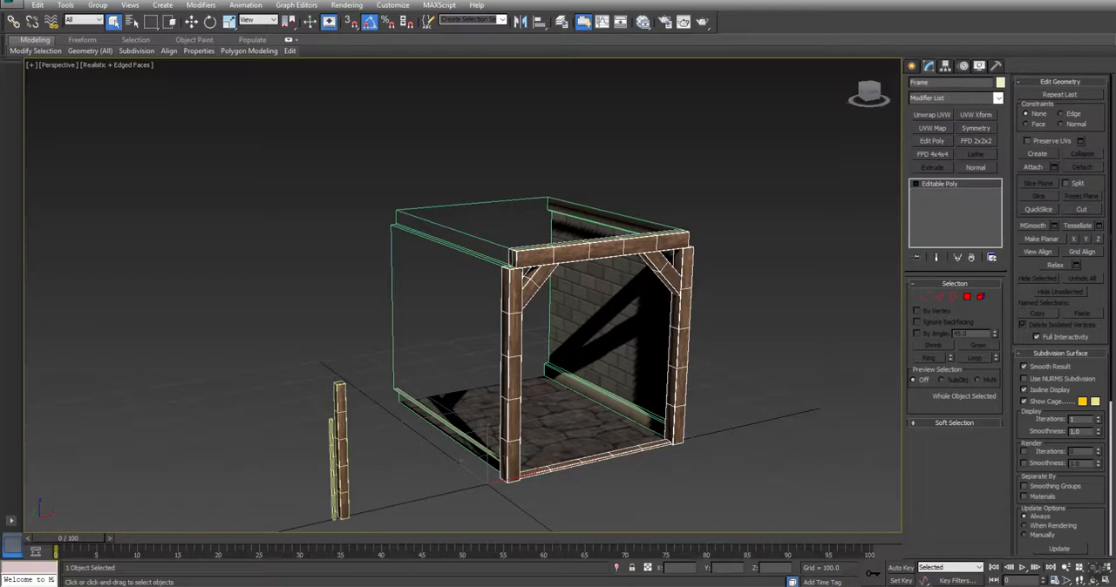
Try moving the frame along Y to the far end of the hallway section and undo the move
middle_drag(540, 342, 549, 289)
key(w)
drag(448, 402, 350, 351)
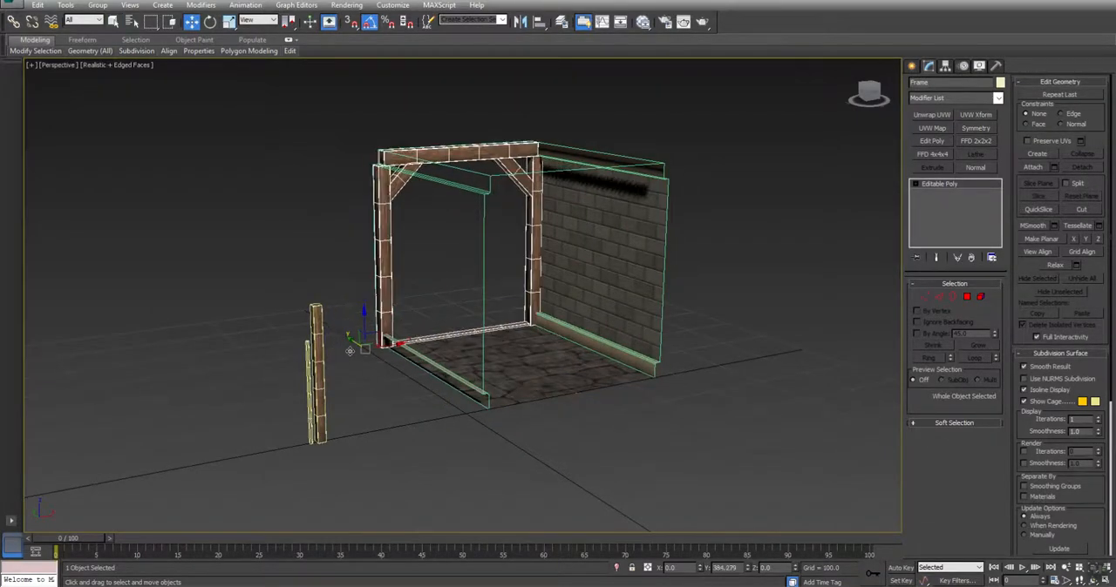
key(ctrl+z)
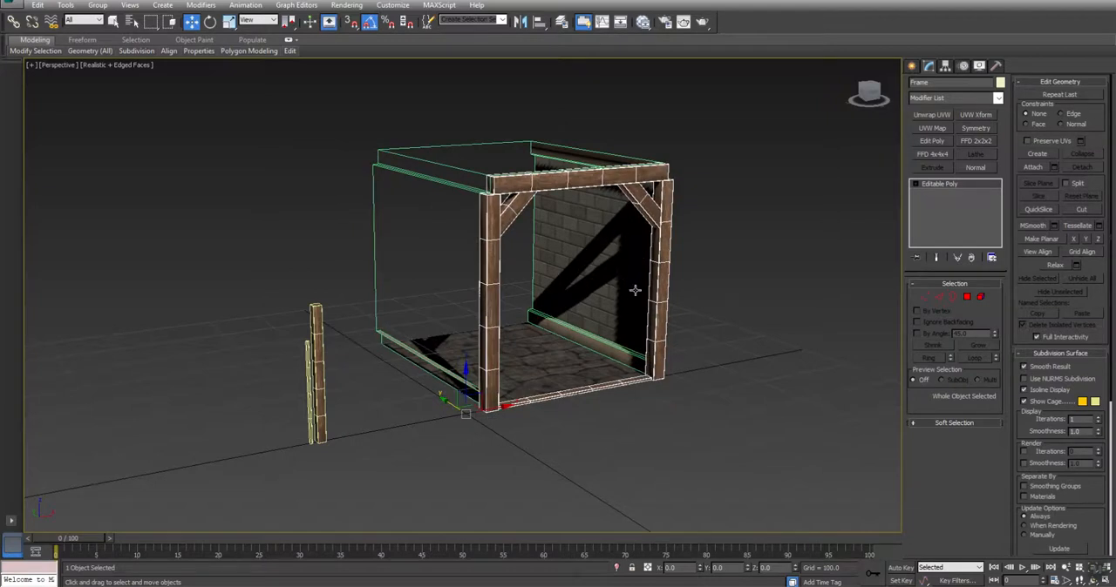
alt+middle_drag(614, 273, 571, 323)
key(w)
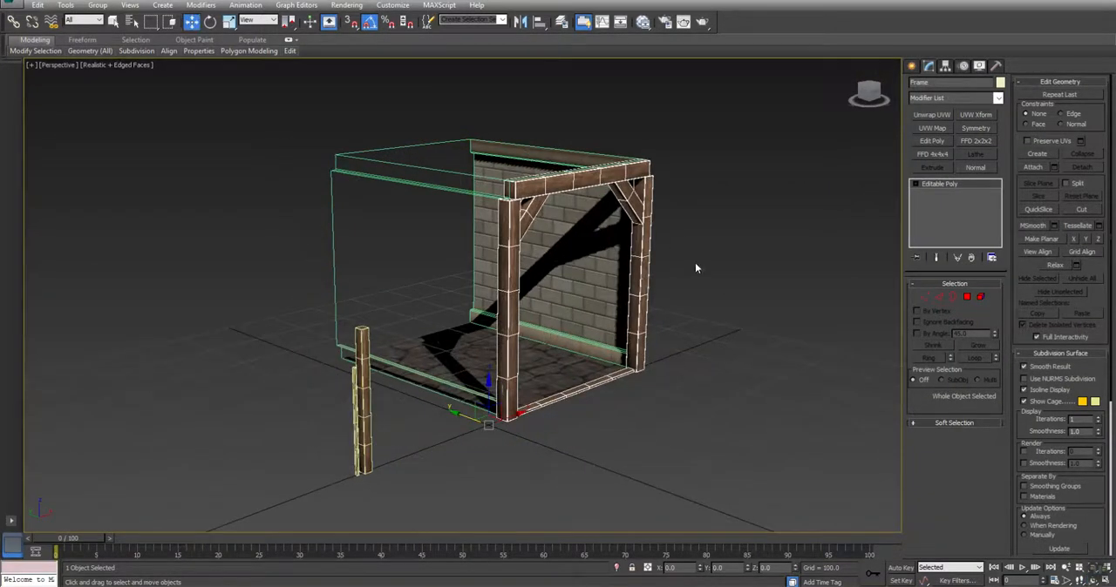